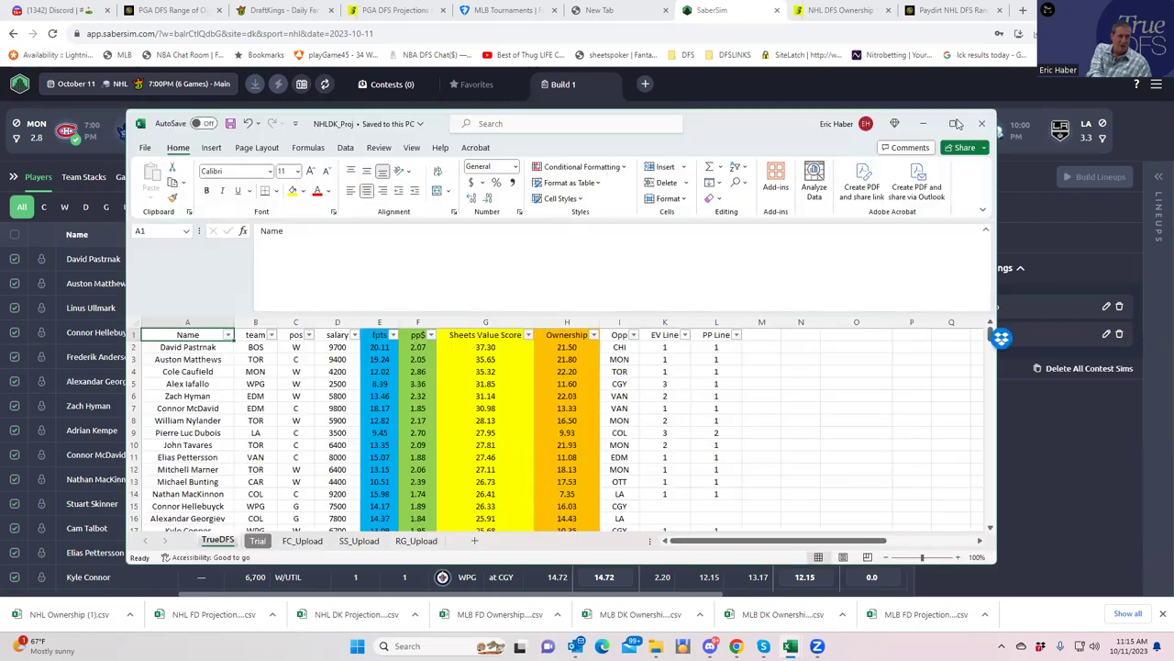
Maximize the NHLDK_Proj workbook and examine the value score, ownership, EV Line and PP Line of the top four players
left_click(954, 125)
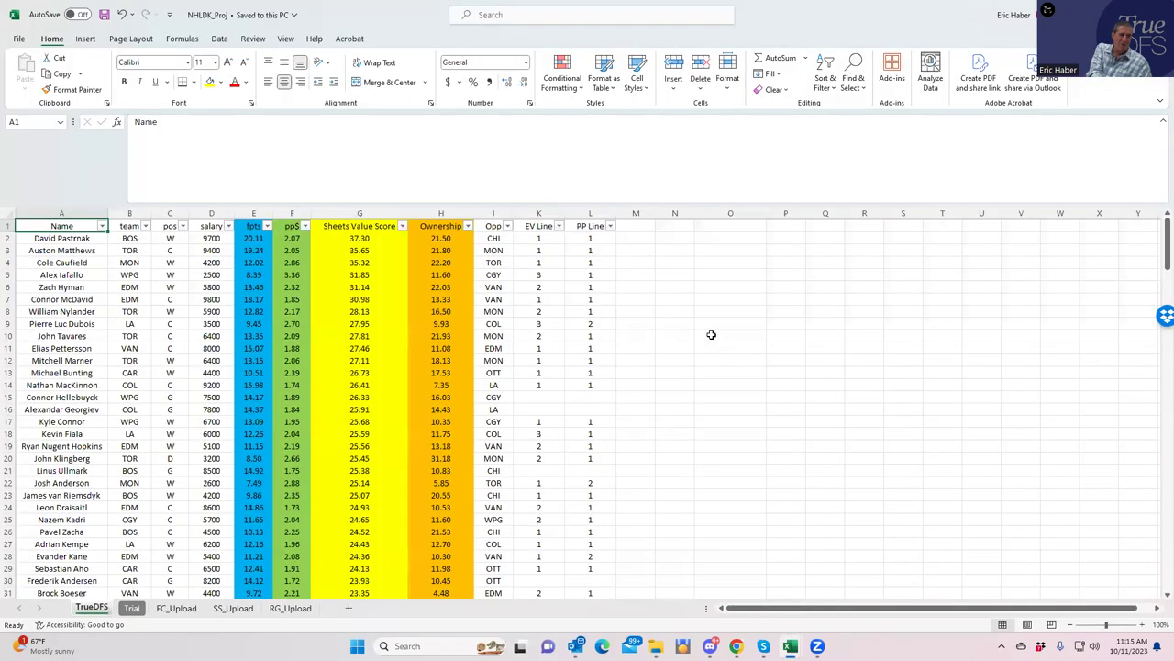
left_click(711, 335)
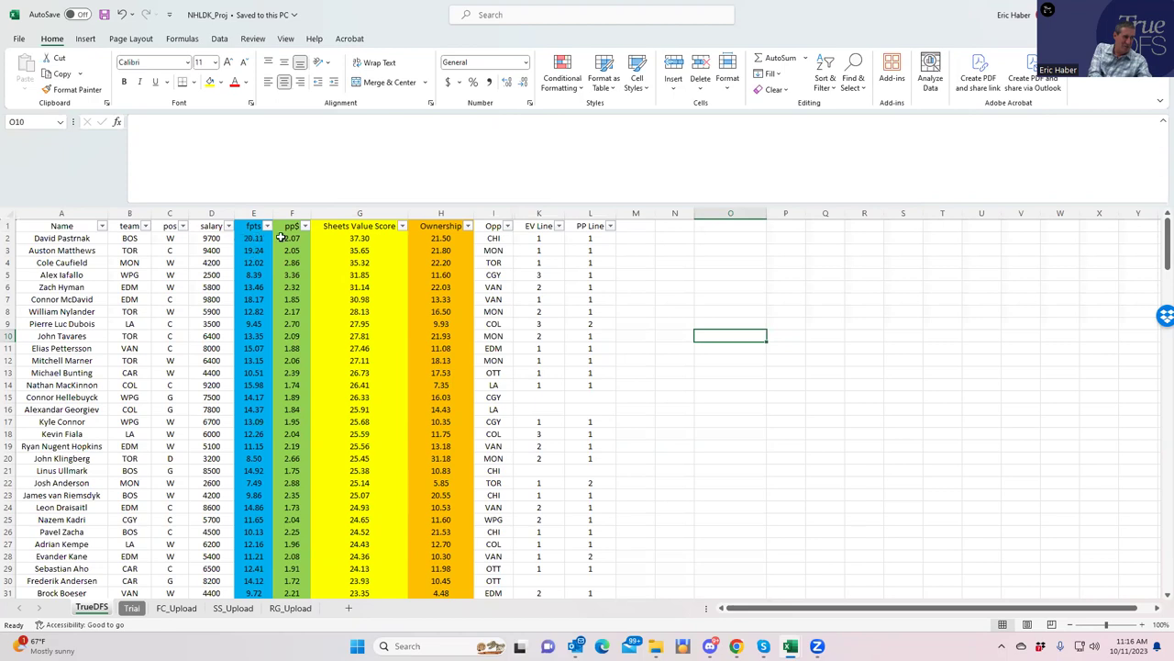
left_click(364, 239)
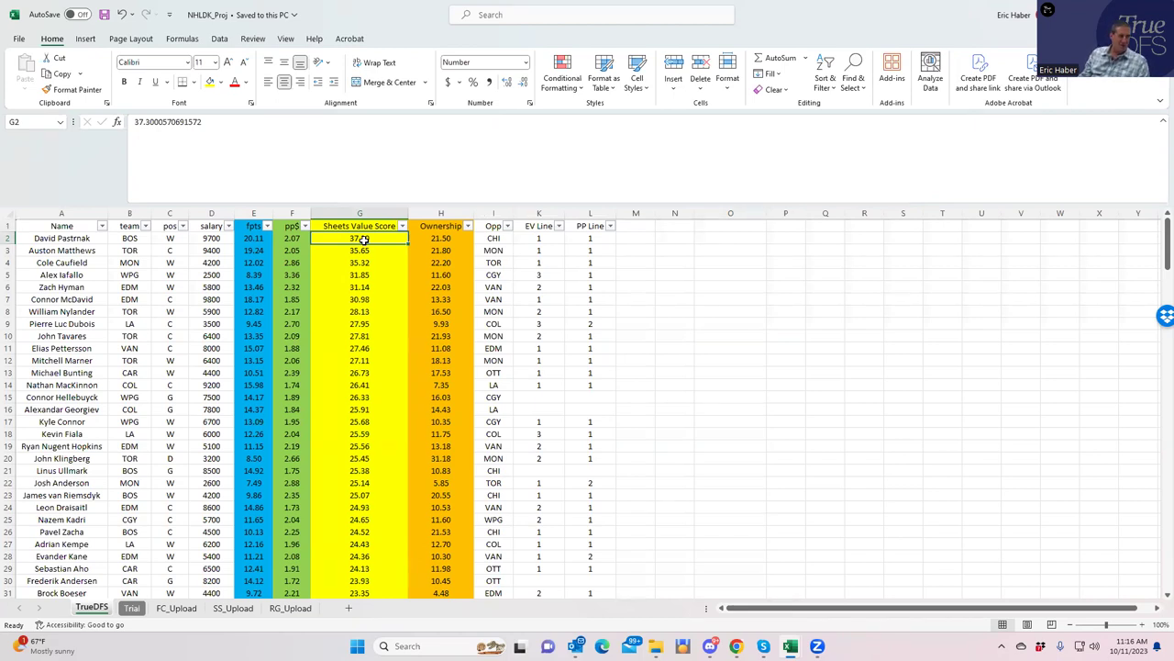
double_click(433, 237)
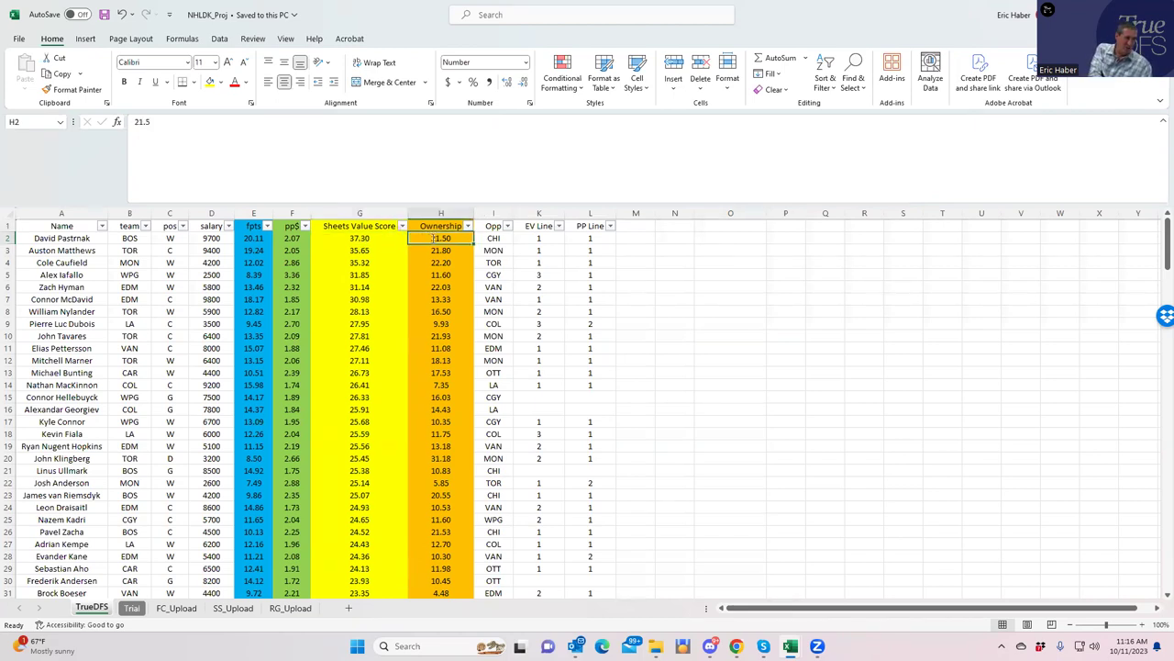
left_click(535, 240)
left_click(592, 238)
left_click(585, 264)
left_click(530, 249)
left_click(582, 276)
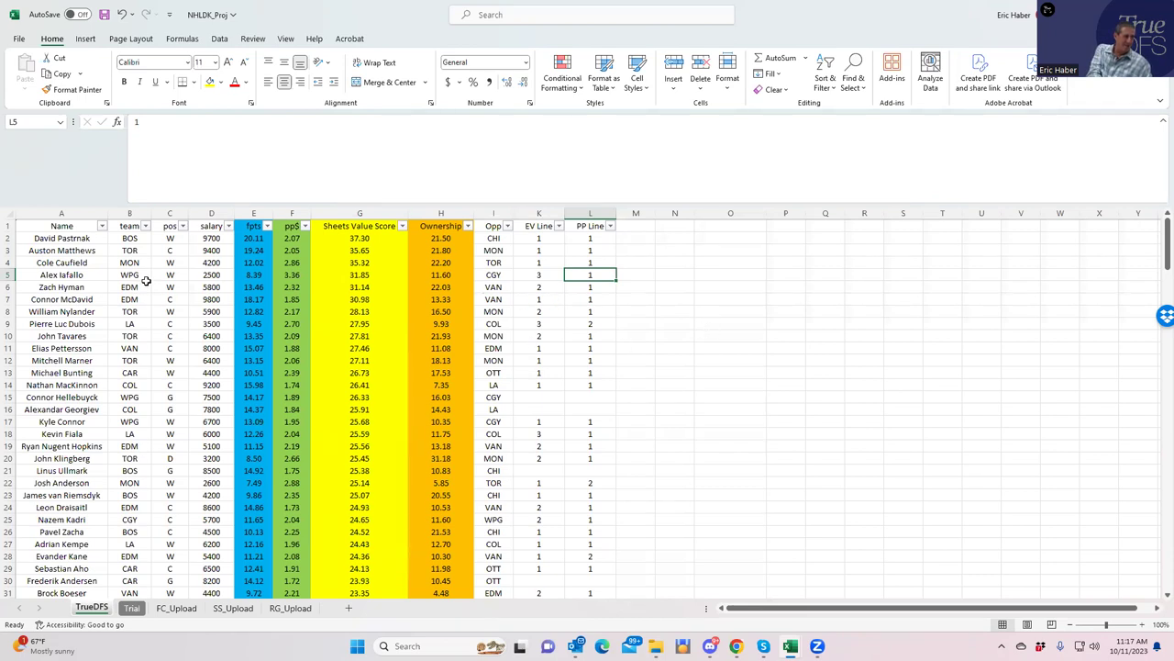
Review the positions down the player list and the top player's salary on the TrueDFS sheet
left_click(172, 239)
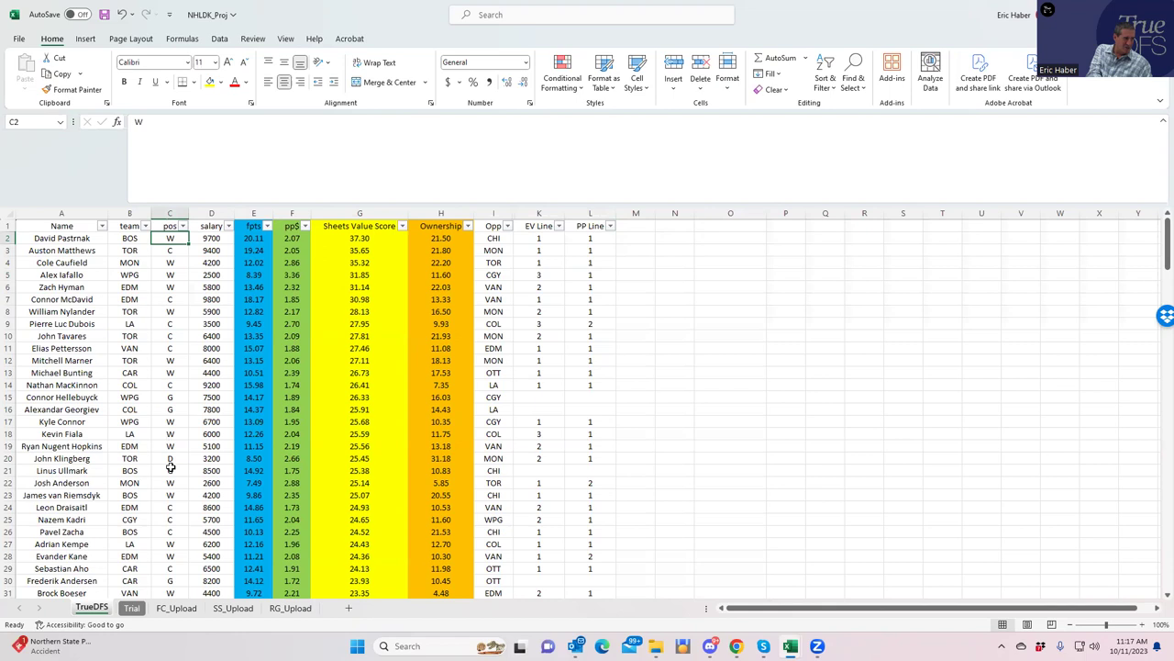
scroll(188, 532, "down", 4)
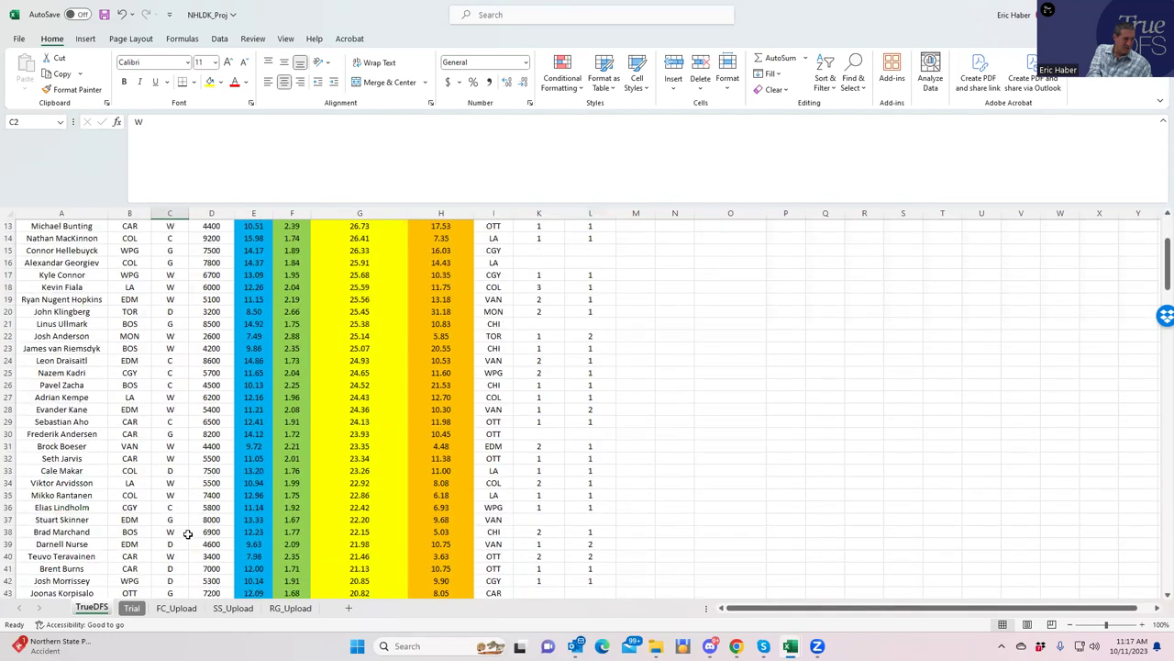
scroll(187, 532, "up", 4)
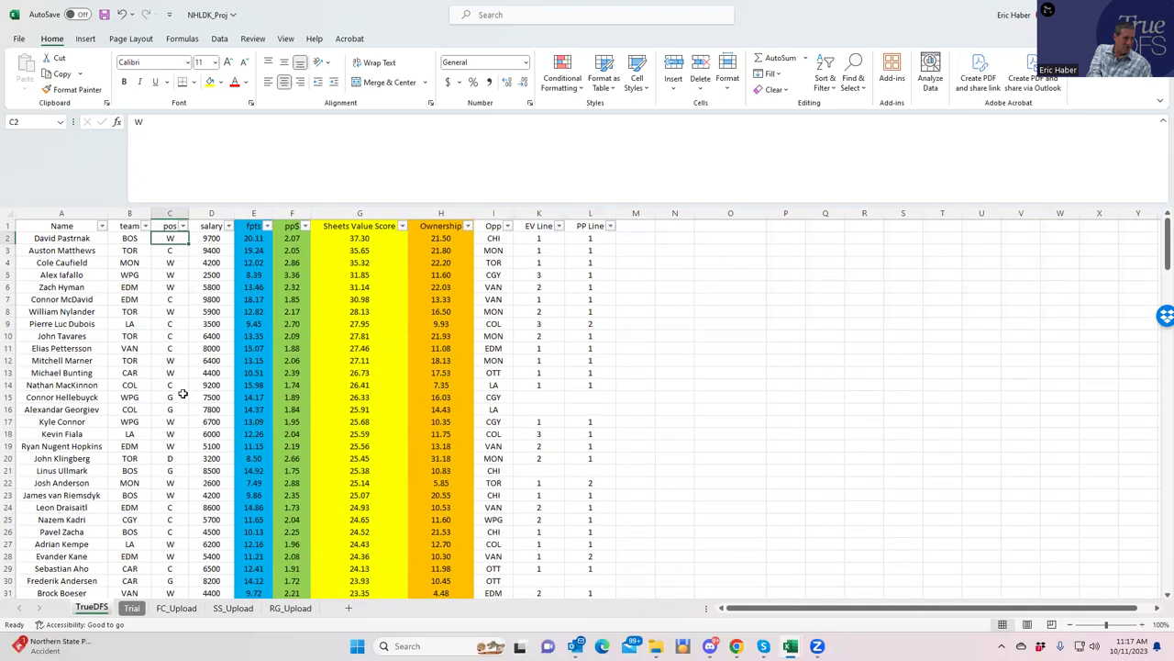
left_click(211, 238)
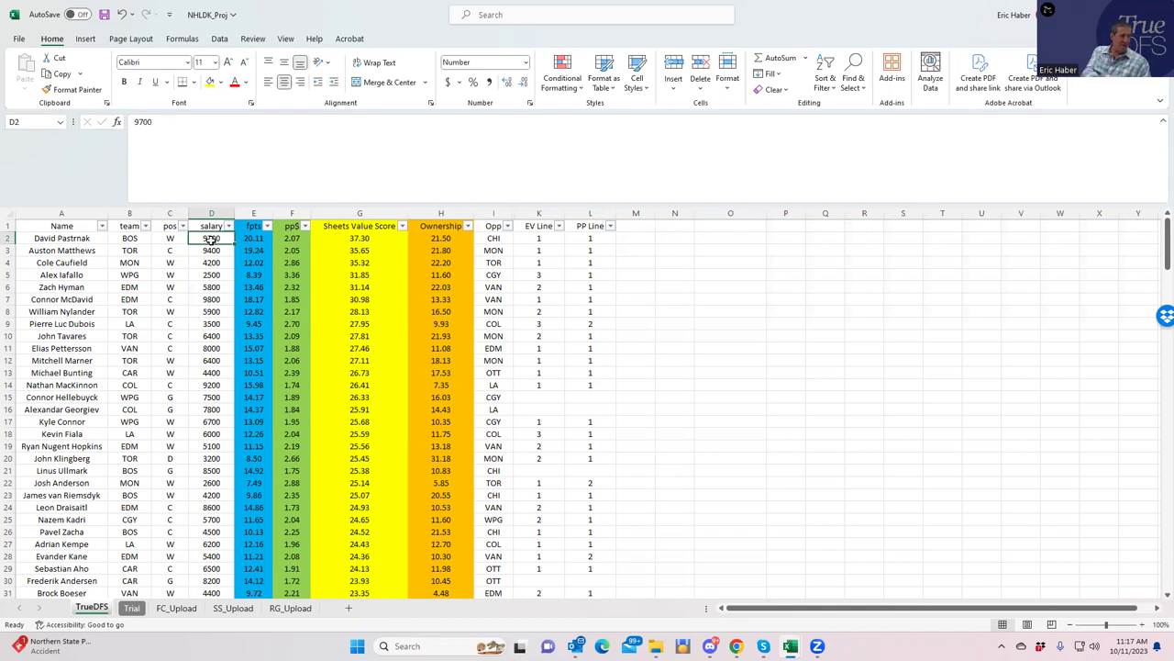
Compare the two EDM players in rows 6 and 7, checking salary and PP Line for row 6
left_click(141, 286)
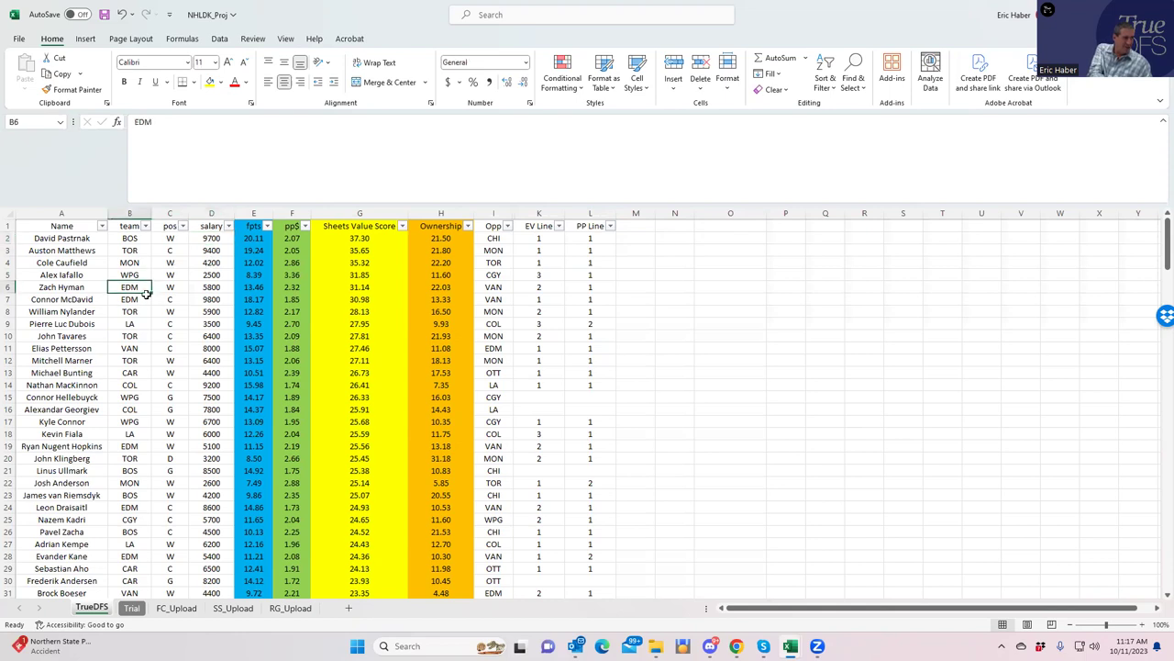
left_click(143, 296)
left_click(200, 289)
left_click(125, 286)
left_click(123, 298)
left_click(136, 286)
left_click(570, 286)
Find the other EDM players in rows 19, 24 and 28 and examine their EV Line and PP Line assignments
left_click(129, 226)
left_click(131, 348)
left_click(125, 446)
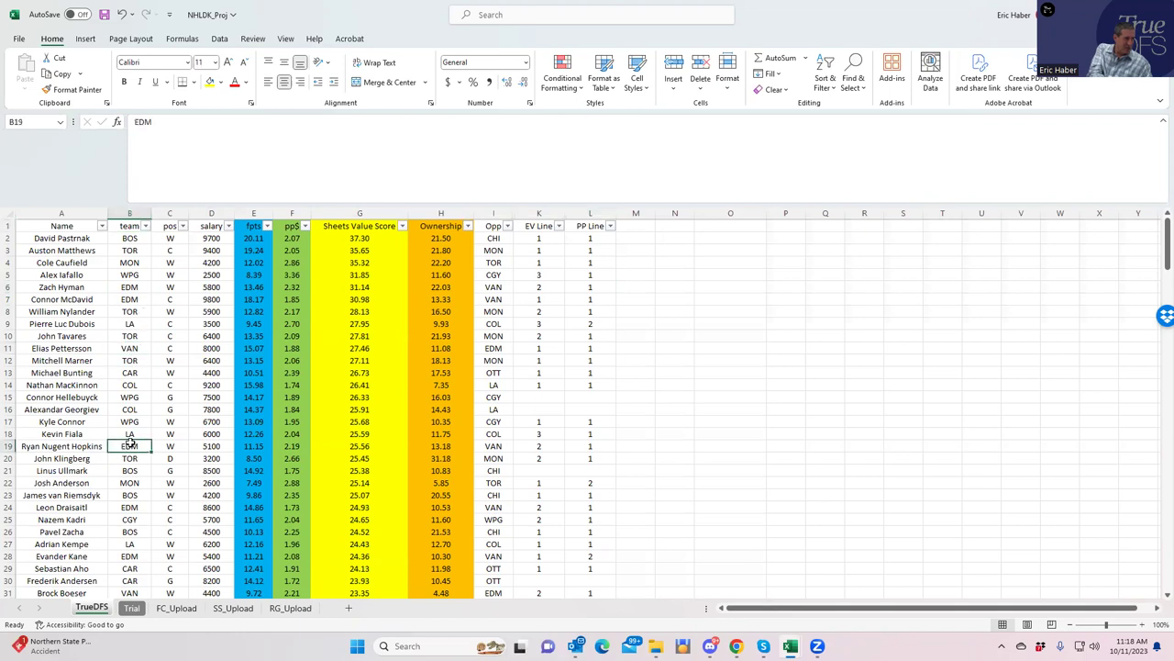
left_click(129, 504)
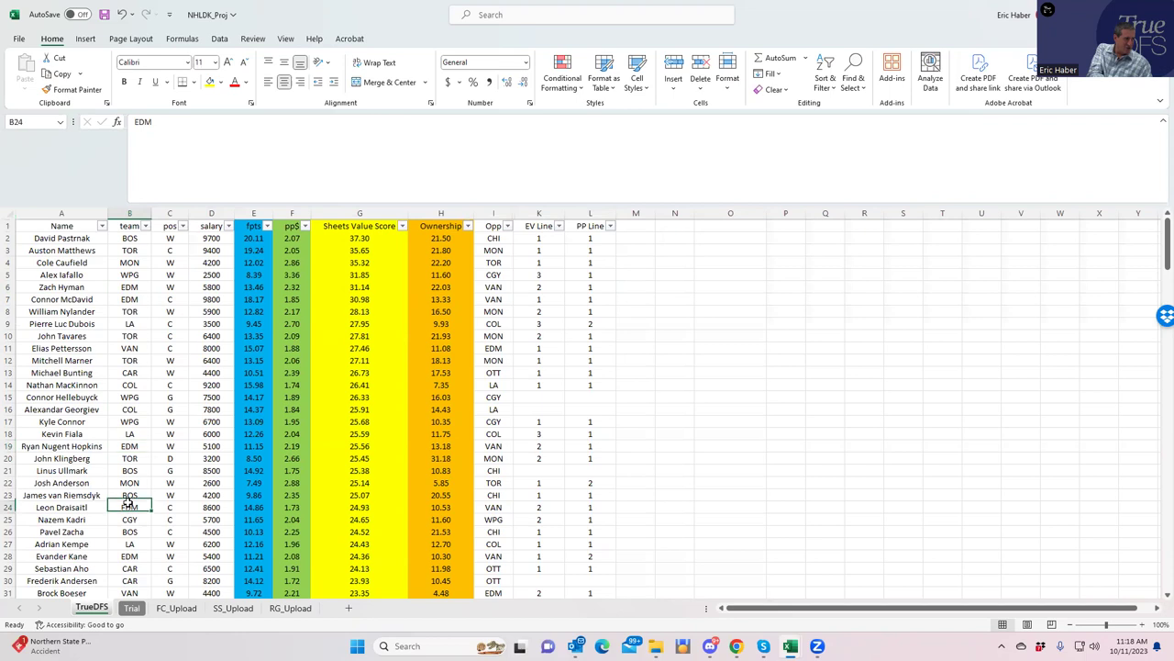
left_click(132, 553)
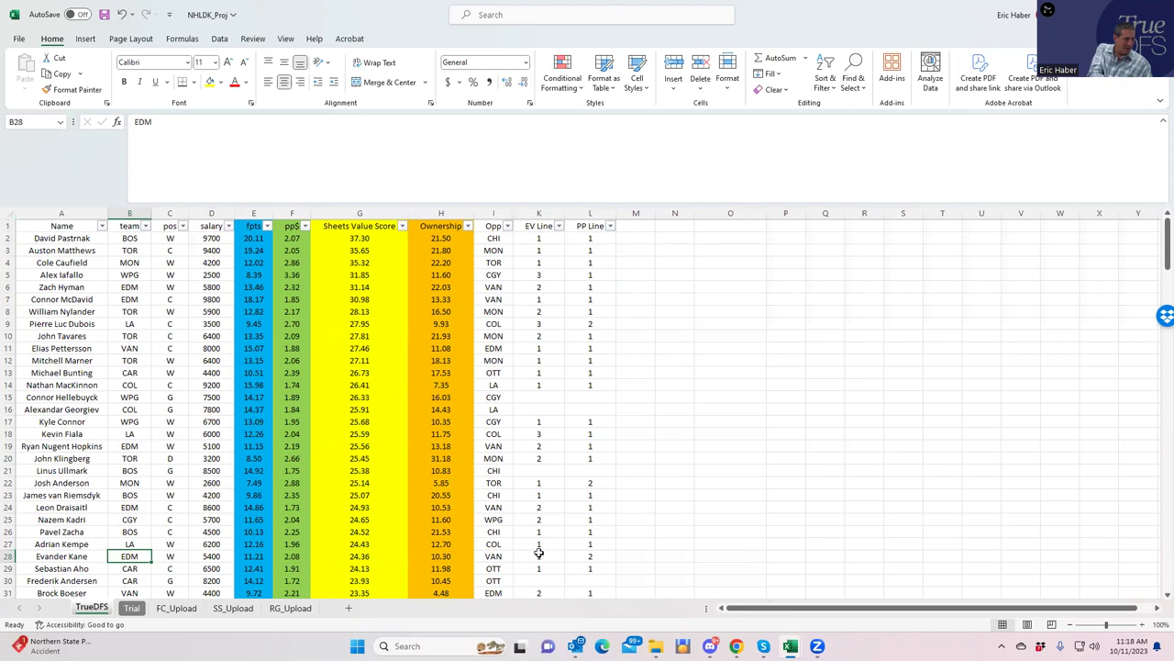
left_click(539, 552)
left_click(589, 556)
left_click(543, 509)
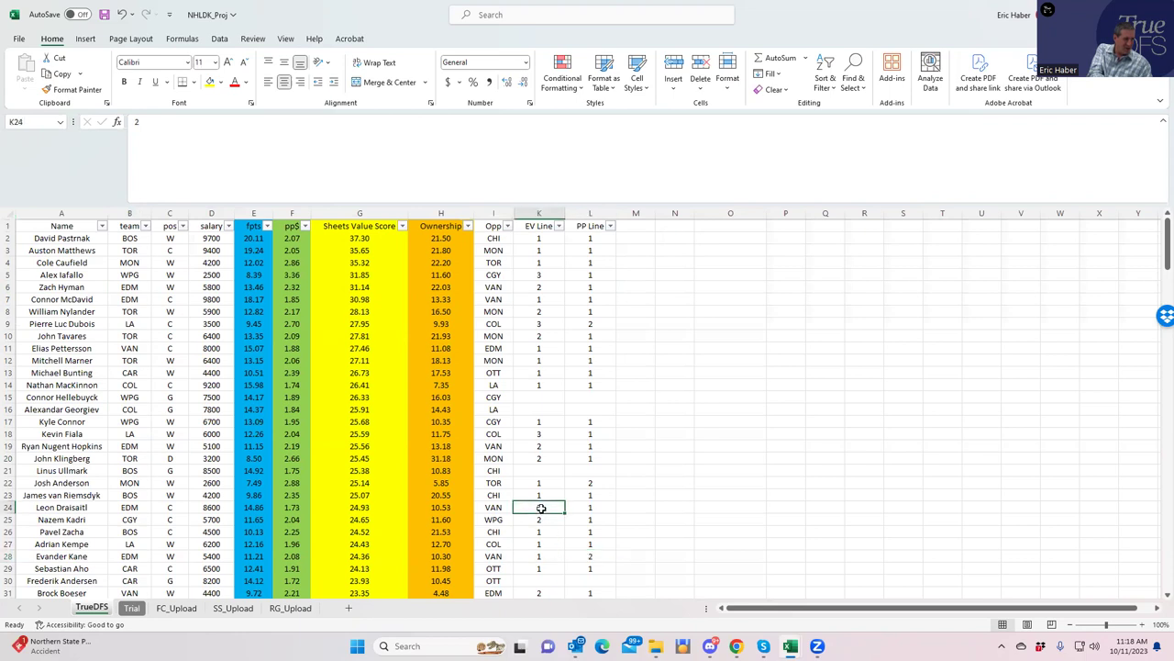
left_click(582, 505)
left_click(534, 446)
left_click(576, 444)
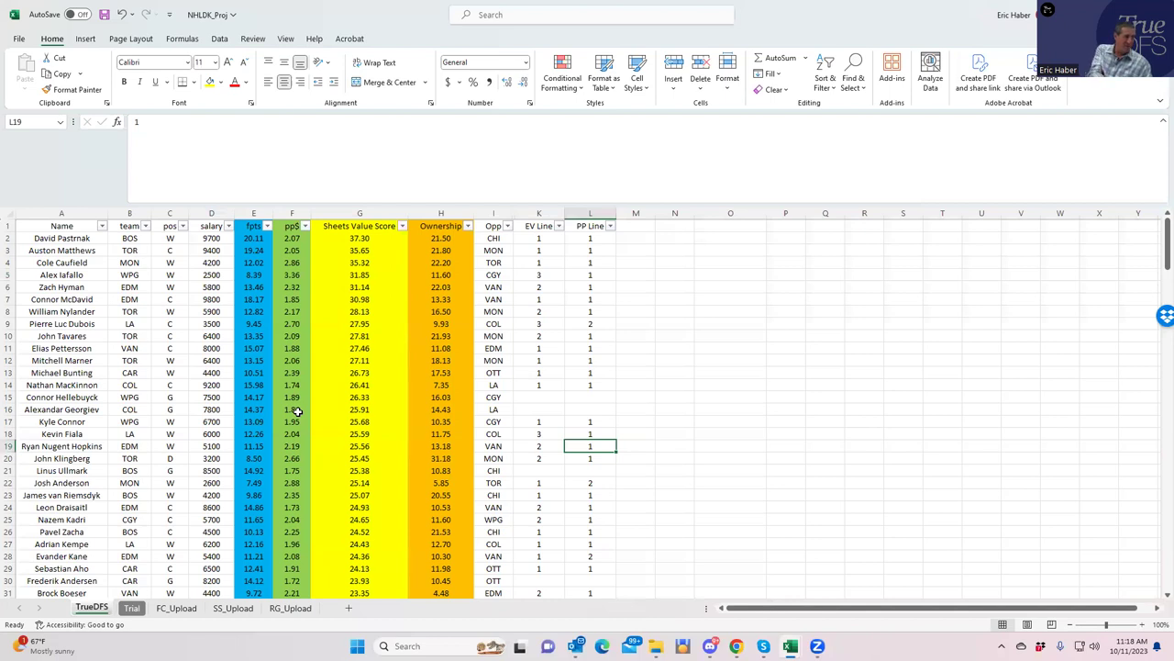
Compare the salaries of the MON, WPG, TOR and LA players in rows 4, 5, 8, 9, 17 and 18
left_click(143, 263)
left_click(221, 273)
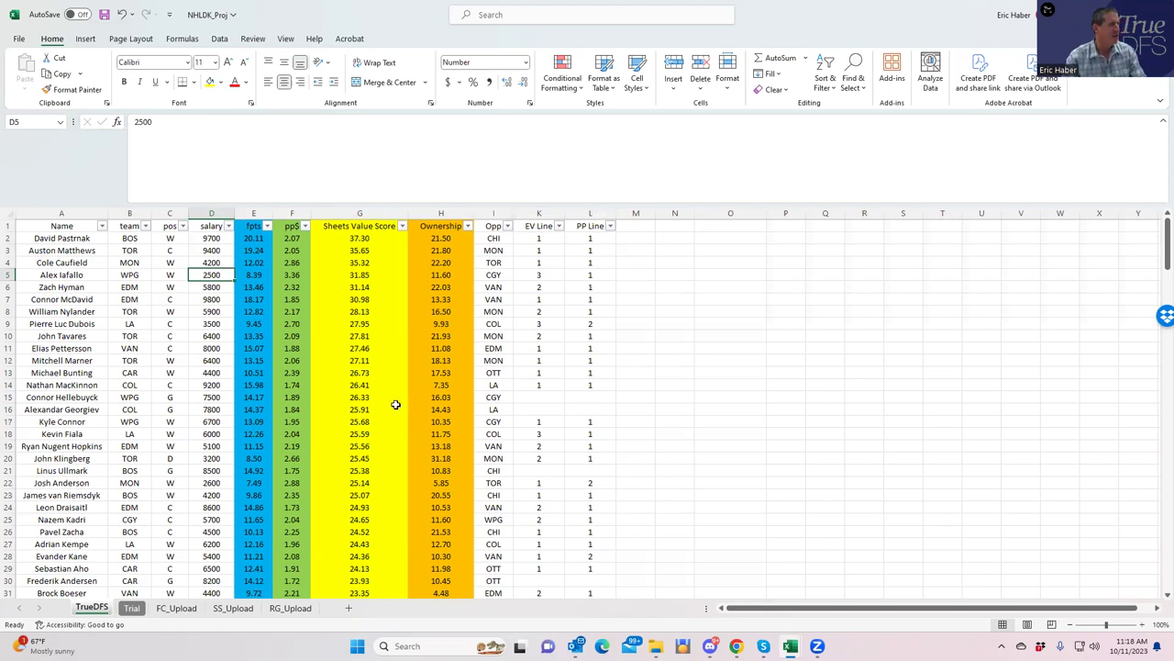
left_click(203, 262)
left_click(207, 272)
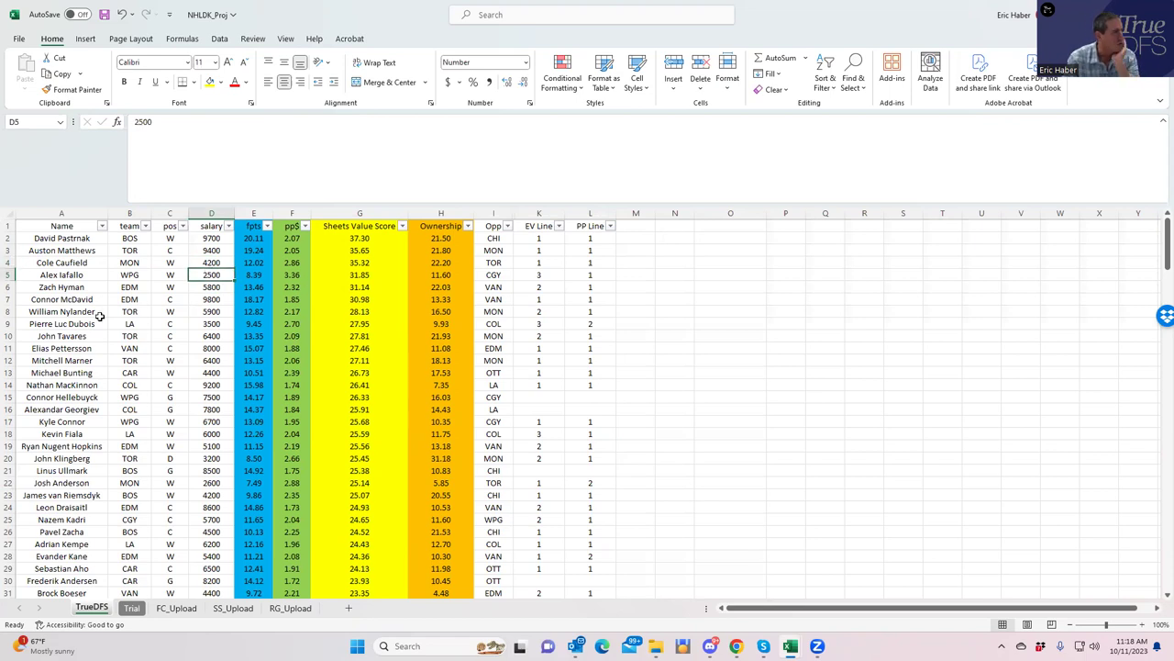
left_click(210, 323)
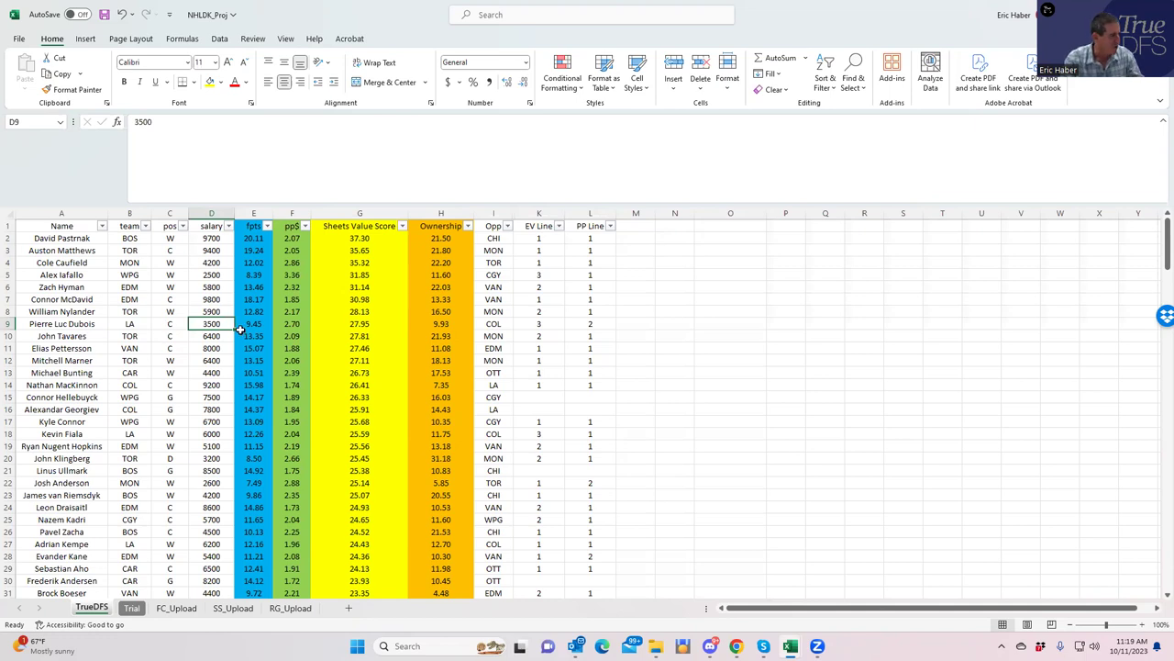
left_click(203, 434)
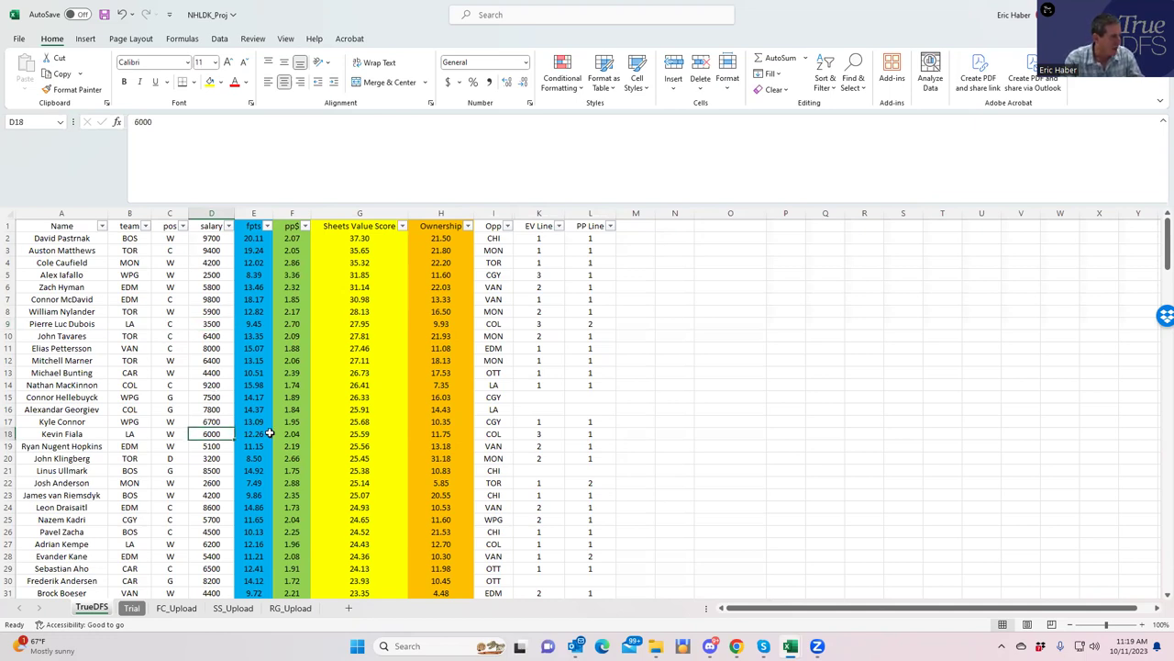
left_click(209, 310)
left_click(210, 420)
left_click(210, 312)
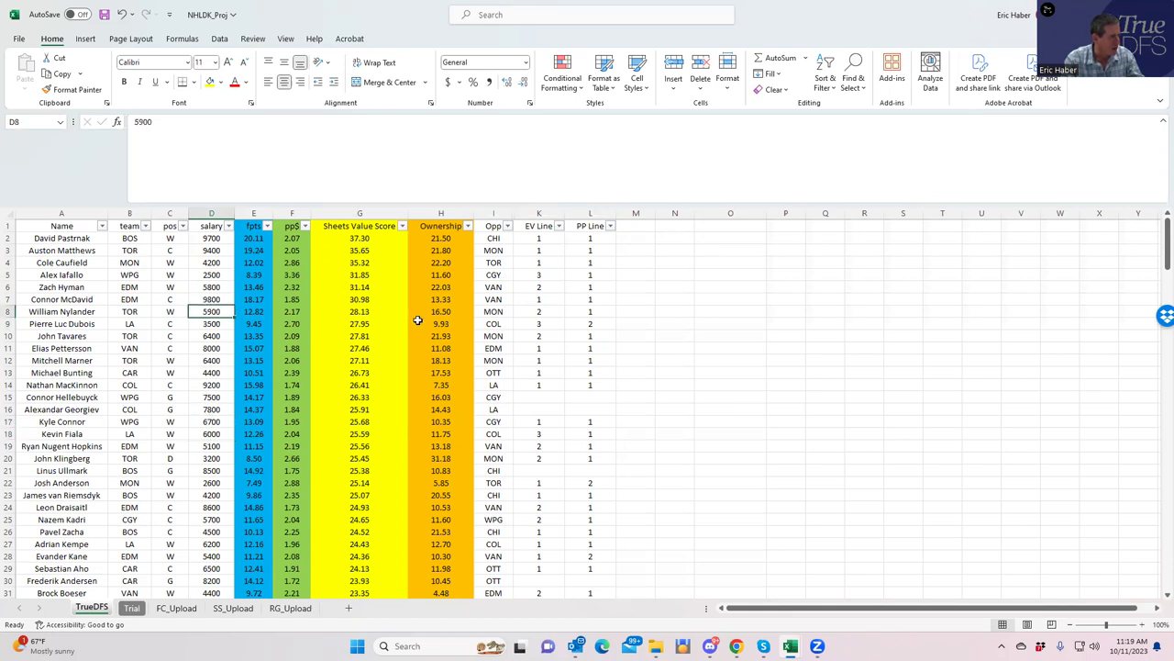
Check the EV Line of the LA players in rows 9 and 18 and the PP Line of the WPG player in row 17
left_click(527, 325)
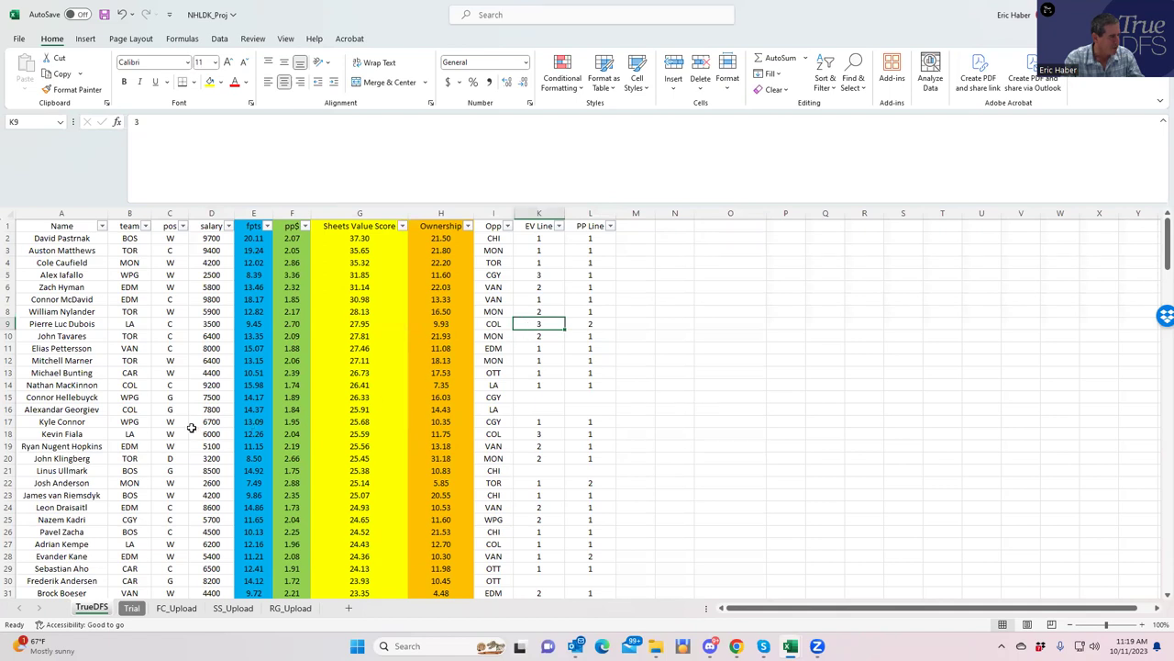
left_click(209, 433)
left_click(536, 433)
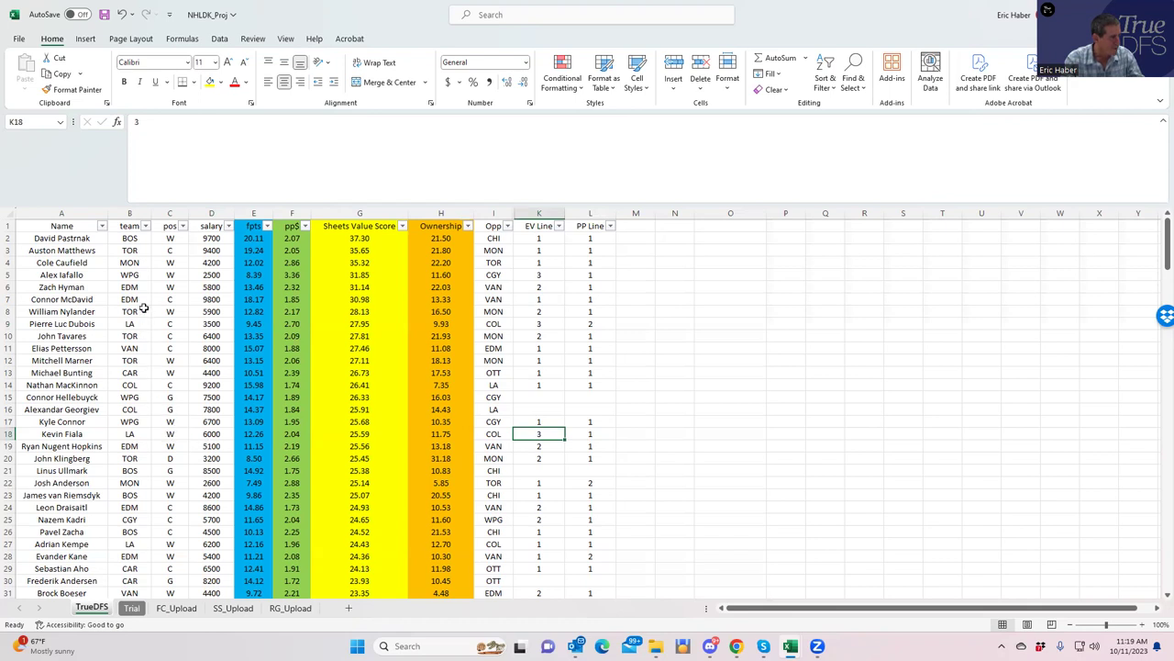
left_click(132, 274)
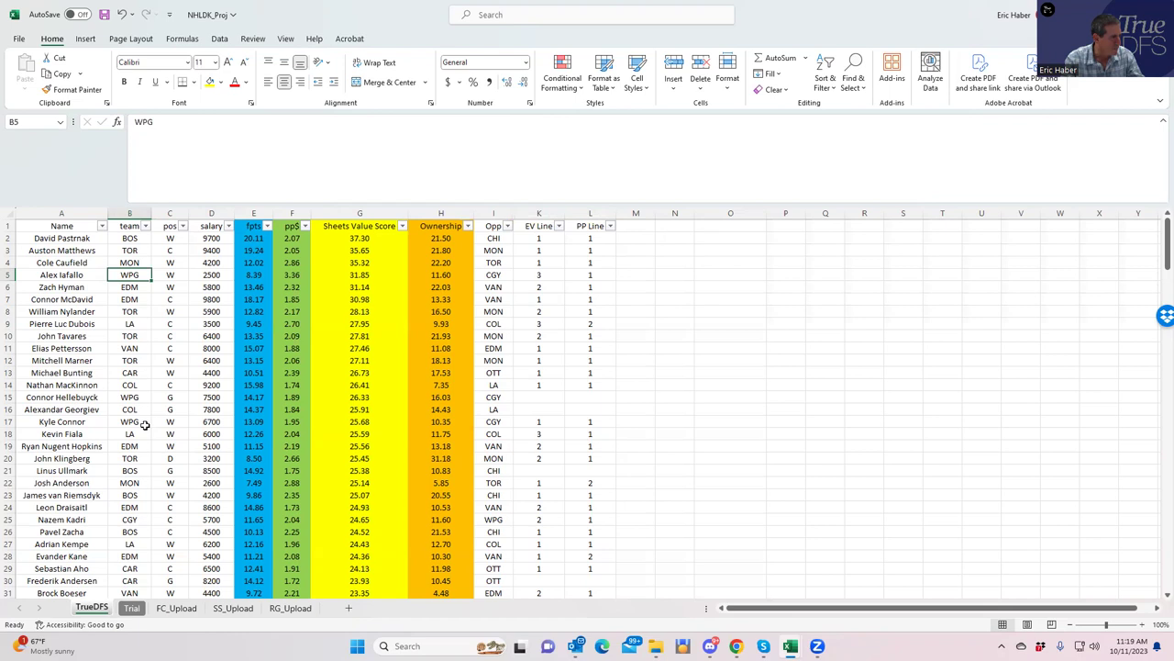
left_click(583, 420)
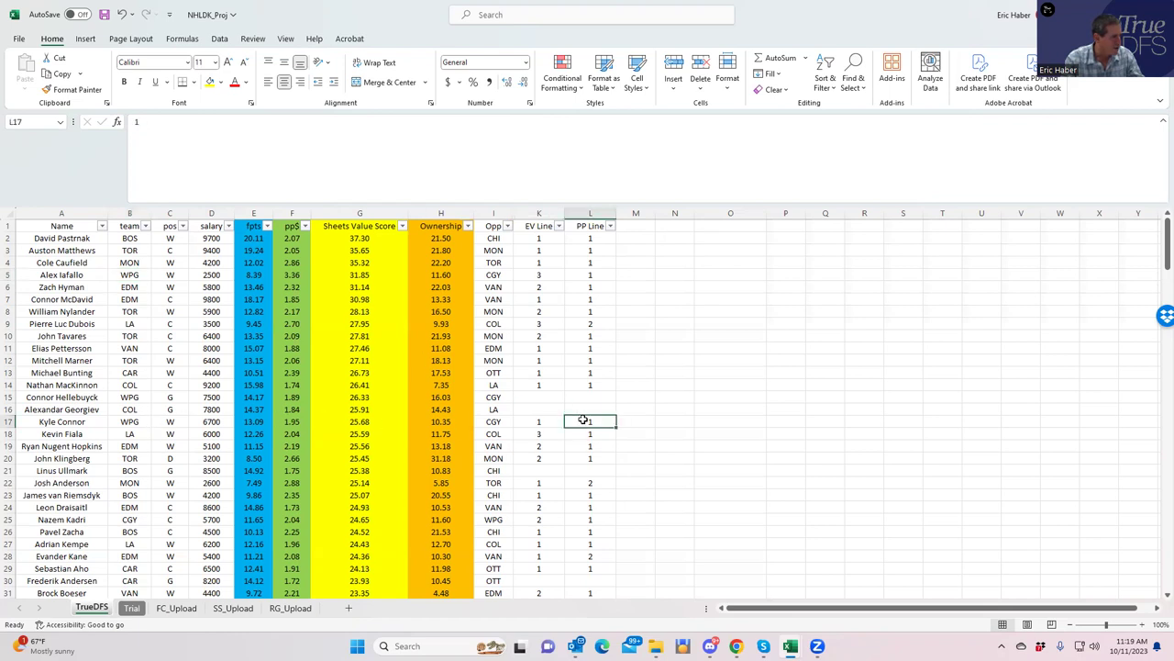
left_click(136, 409)
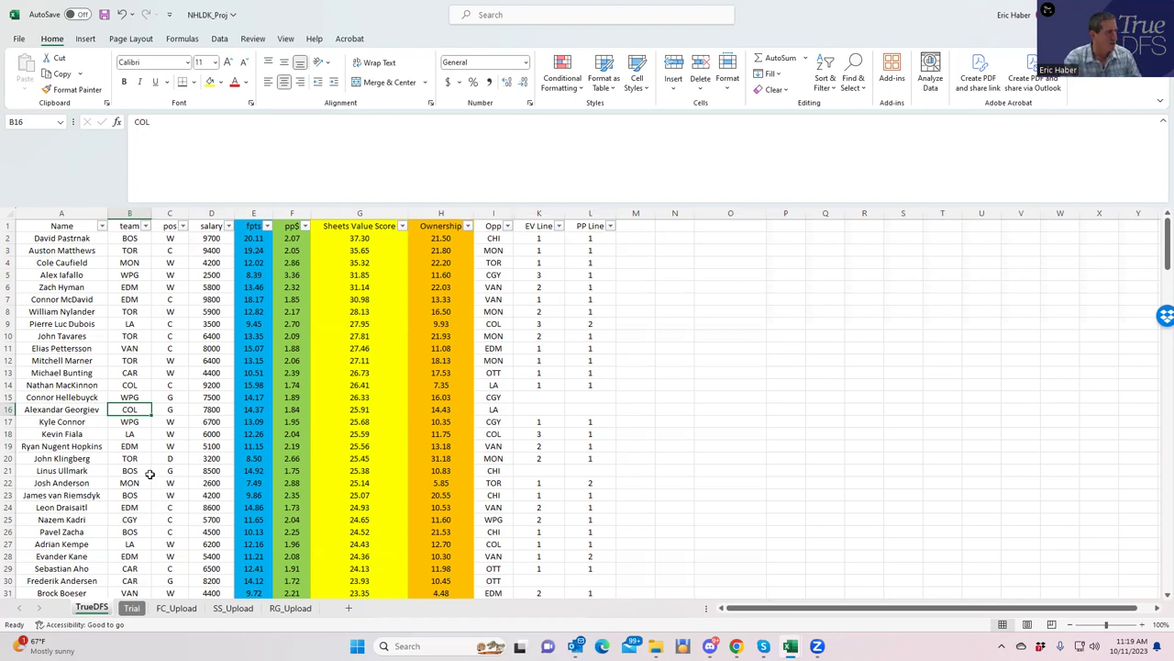
Examine the positions of the TOR players in rows 8, 10, 12 and 20 as a possible stack
left_click(136, 312)
left_click(173, 312)
left_click(175, 361)
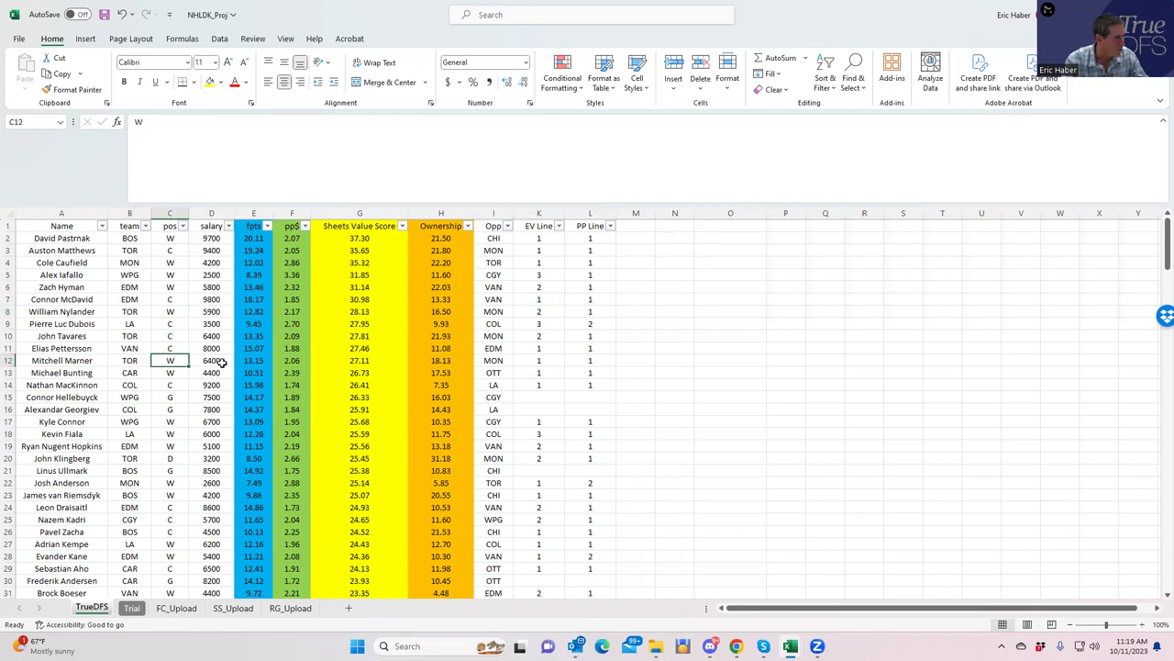
left_click(172, 458)
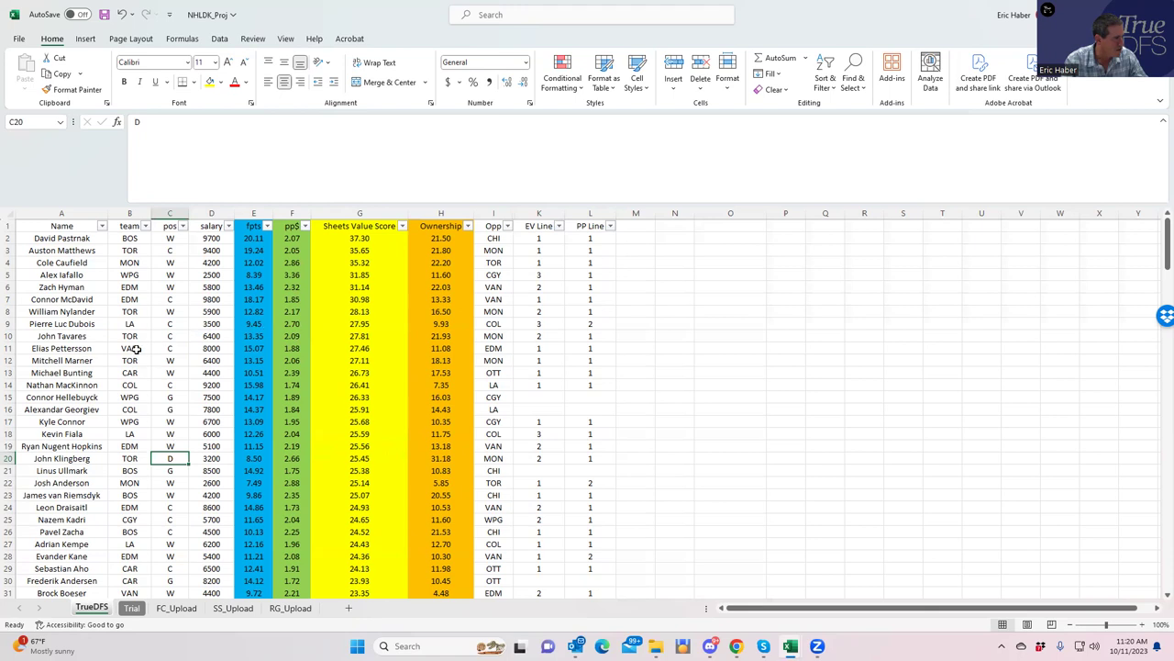
left_click(161, 339)
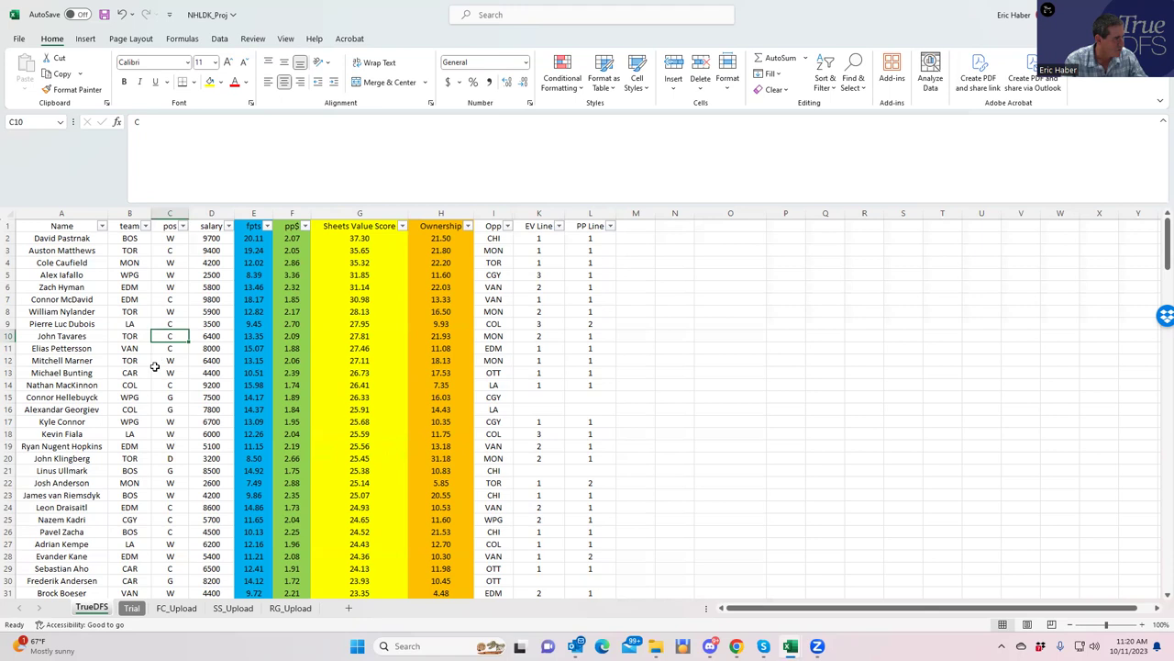
left_click(163, 458)
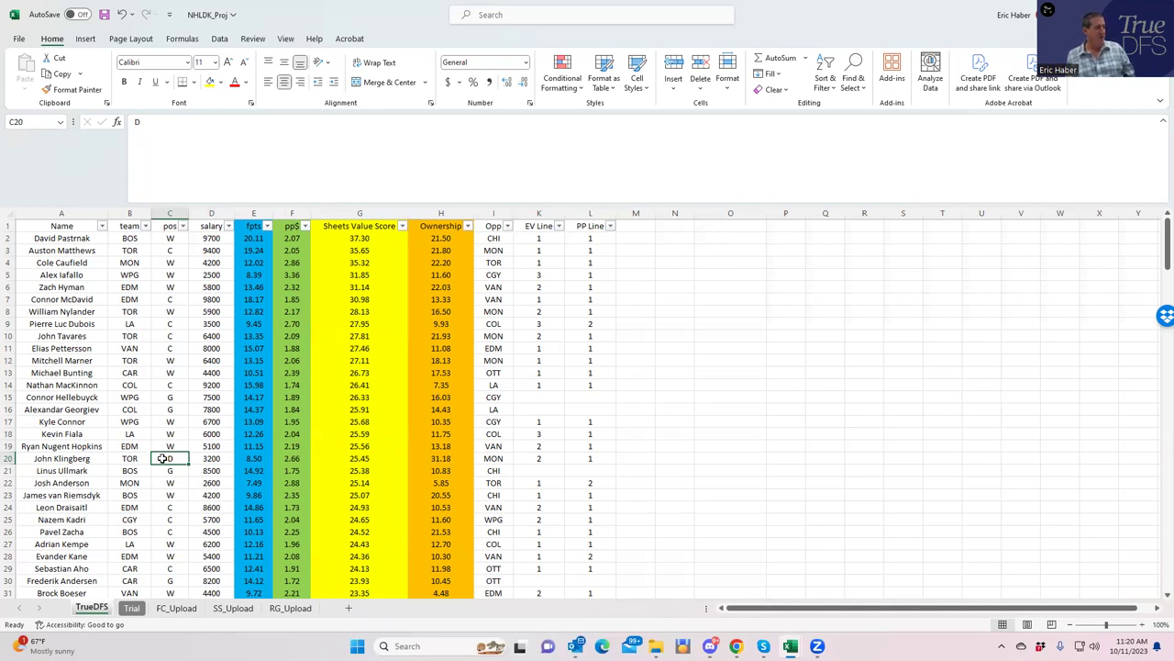
Compare the WPG and COL goalies in rows 15 and 16, checking the WPG goalie's ownership and salary
left_click(167, 399)
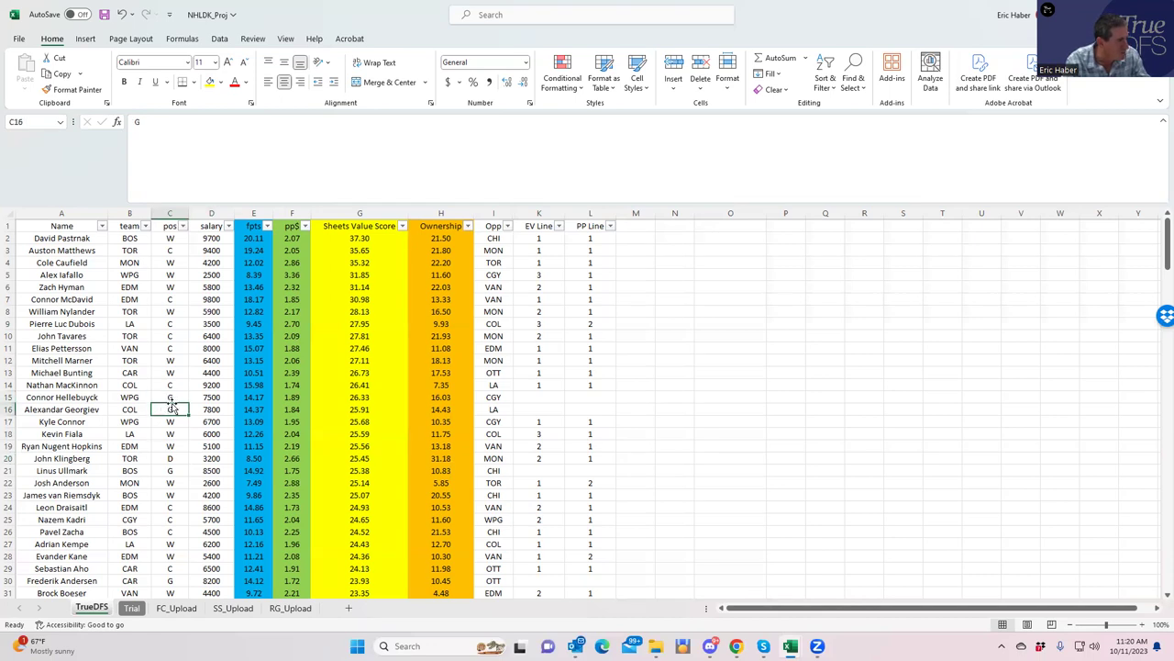
left_click(444, 398)
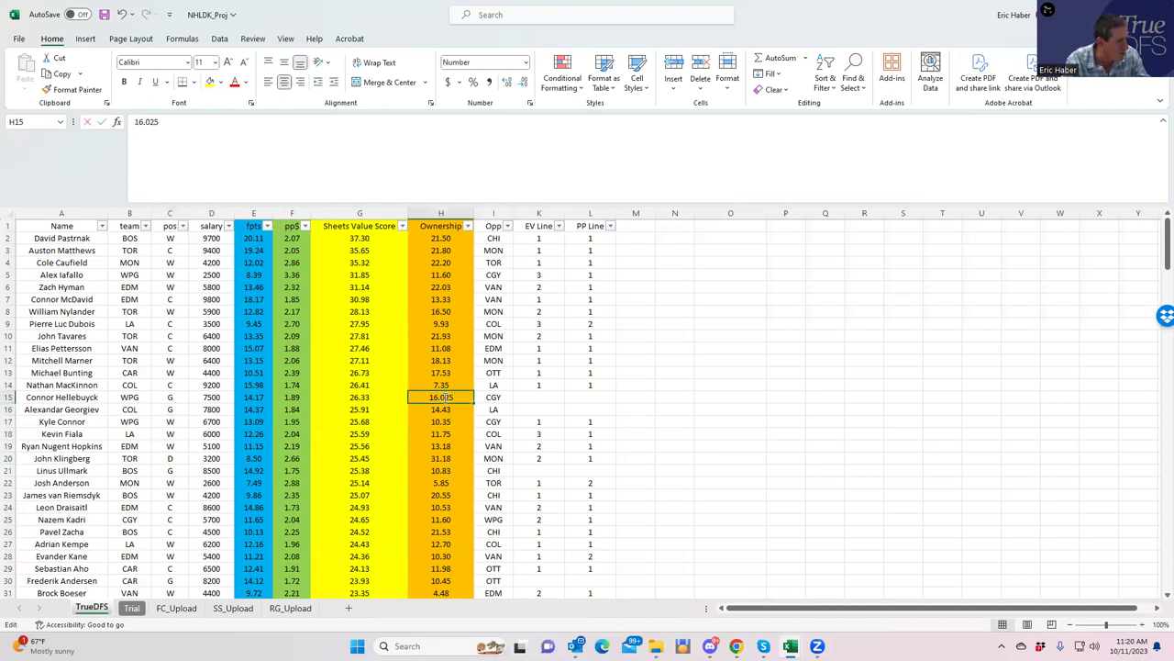
left_click(200, 398)
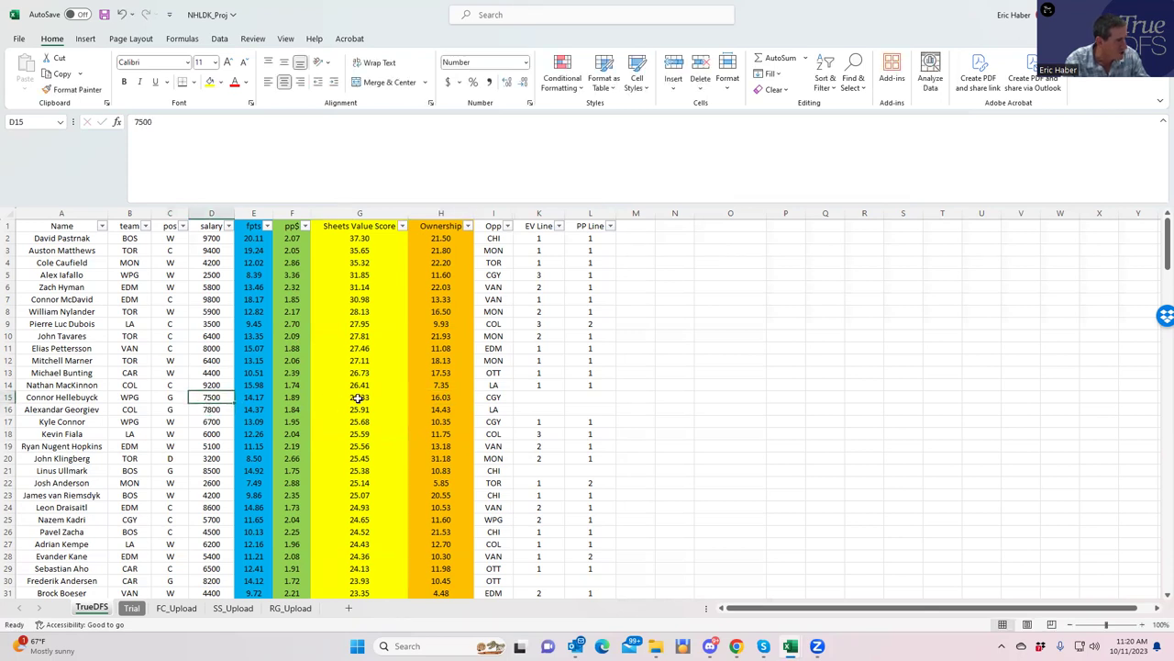
left_click(205, 414)
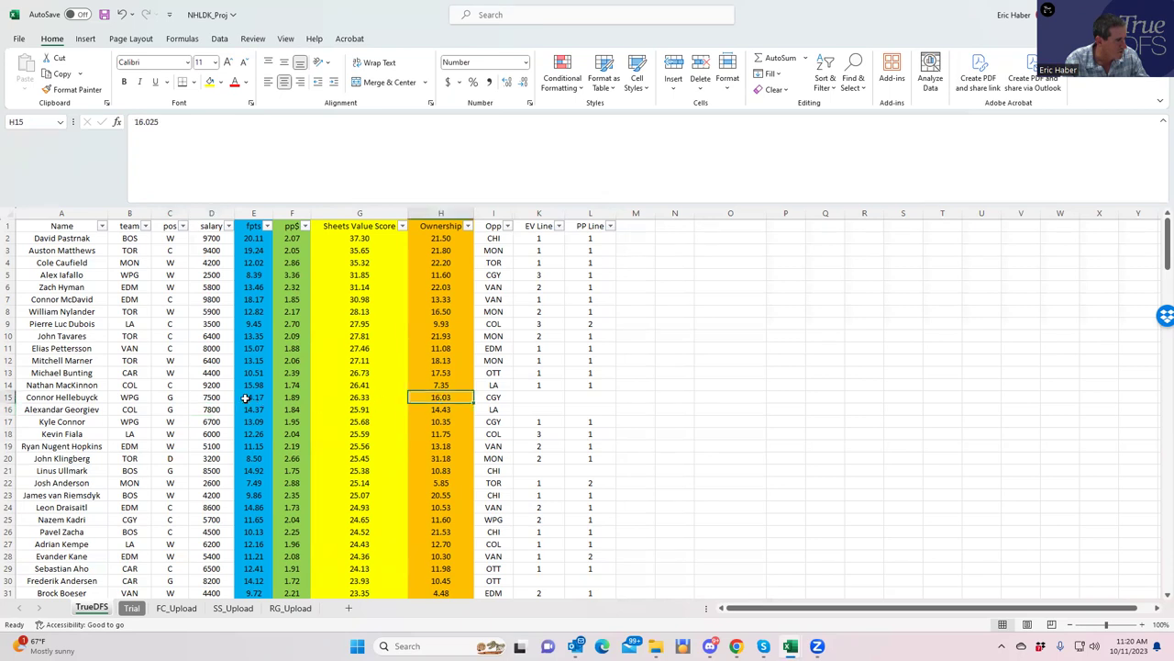
left_click(201, 395)
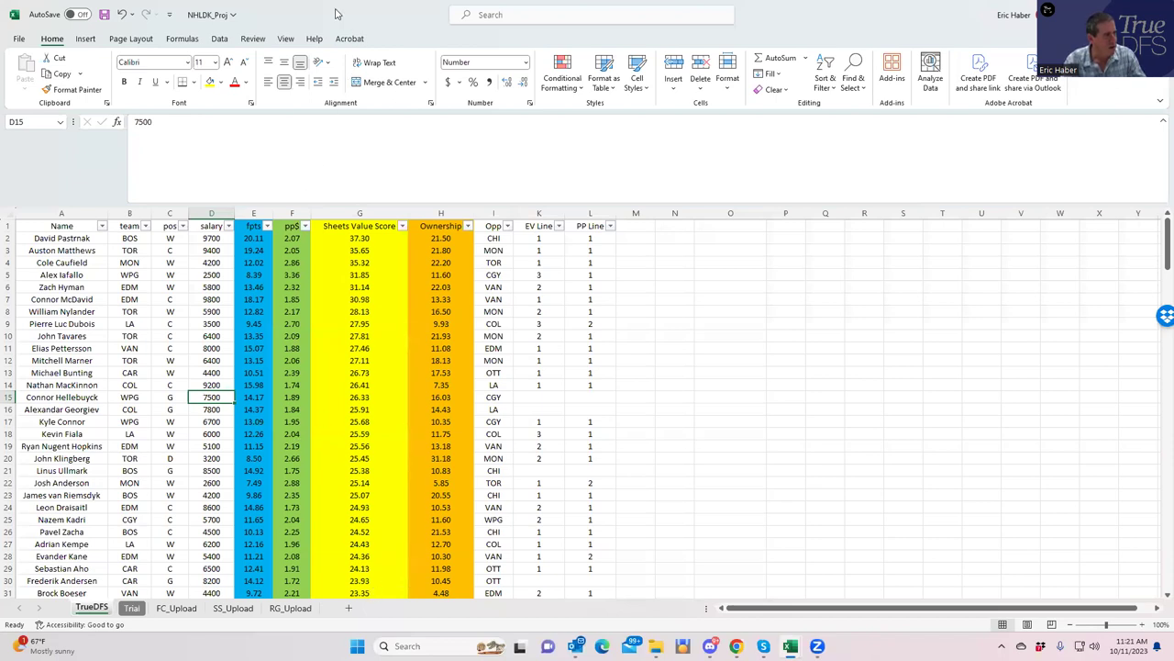
Switch to the browser showing the SaberSim NHL build
key("alt+Tab")
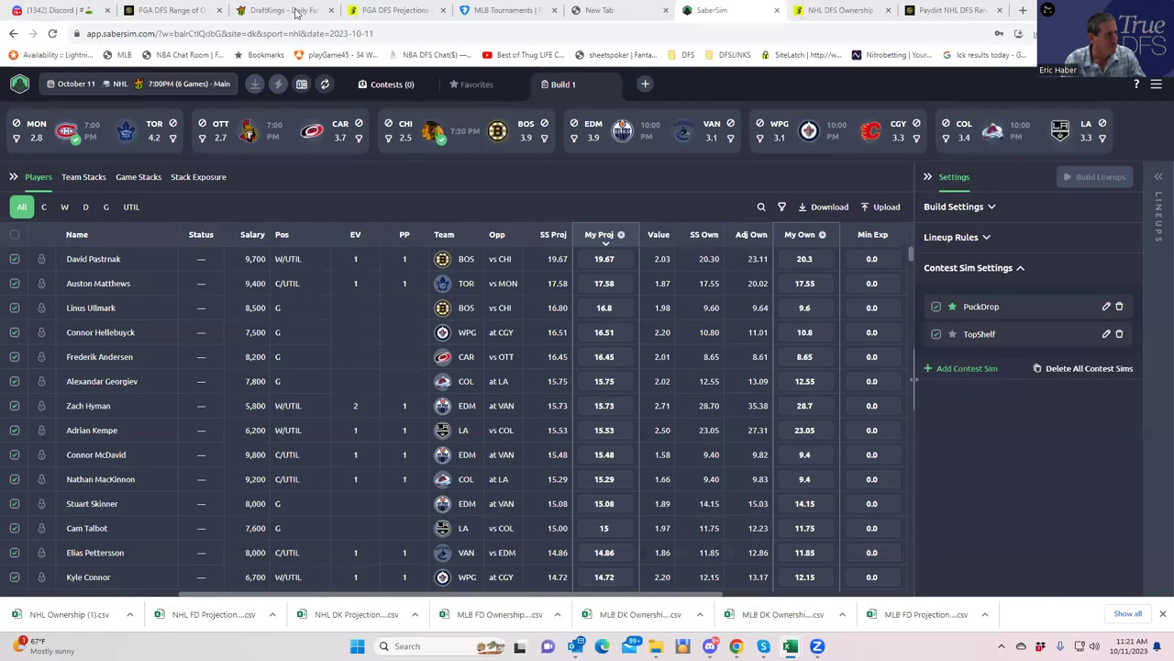
Switch to DraftKings and start another entry in the NHL $200K Top Shelf contest from the 7:00 PM six-game slate
left_click(302, 11)
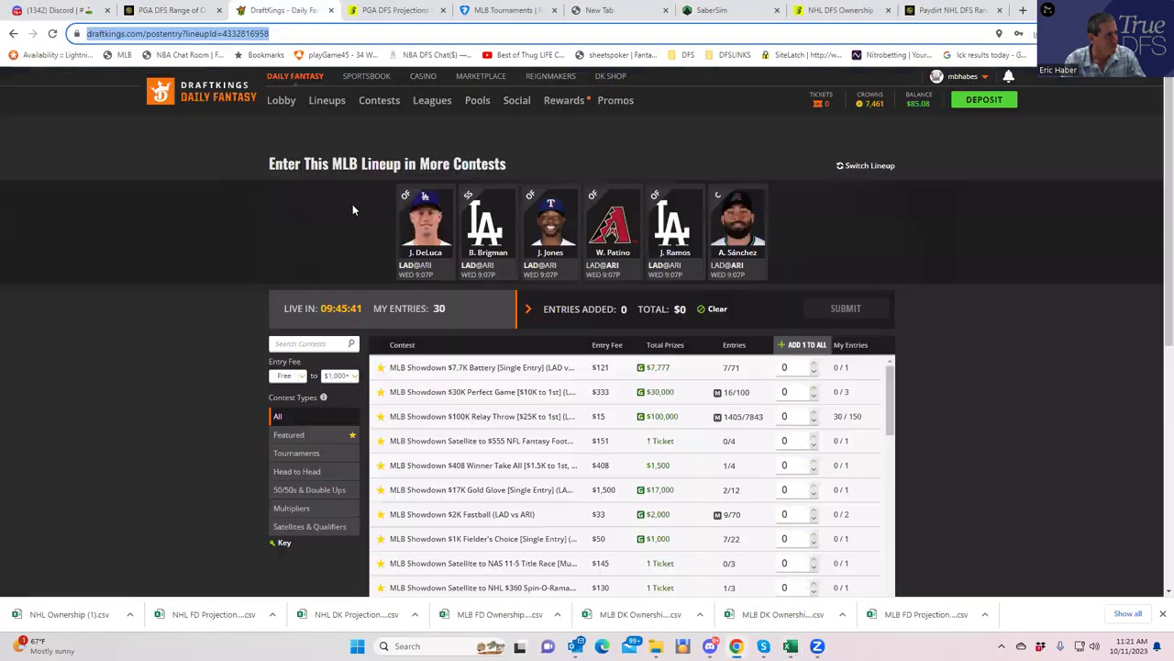
left_click(282, 101)
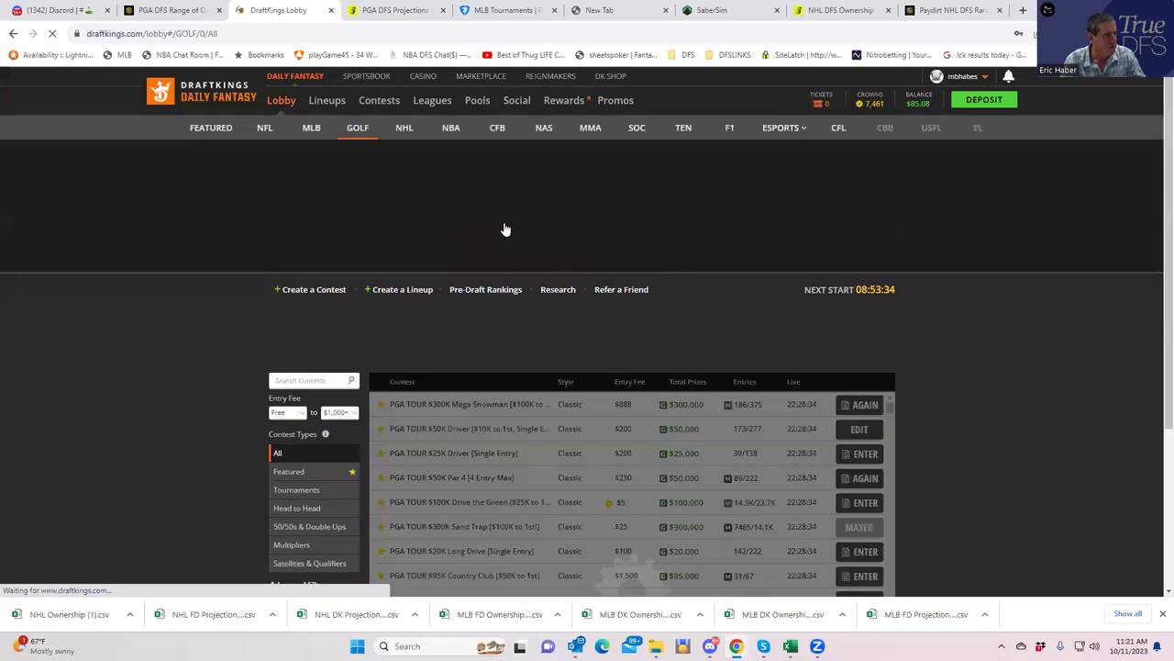
left_click(404, 128)
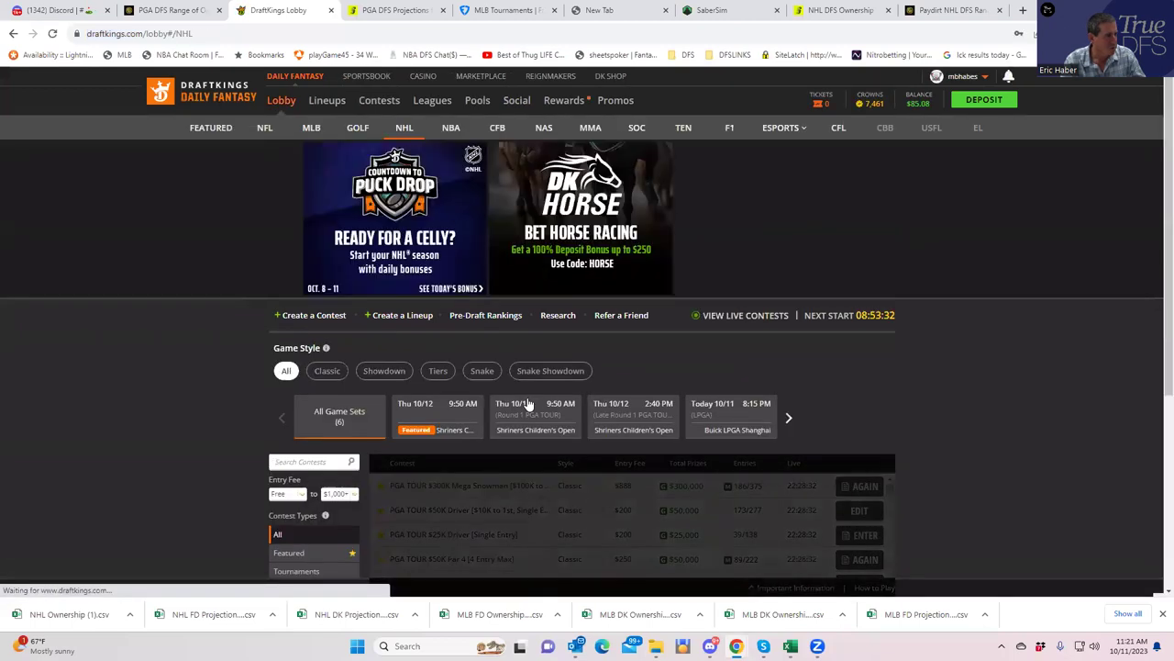
left_click(412, 414)
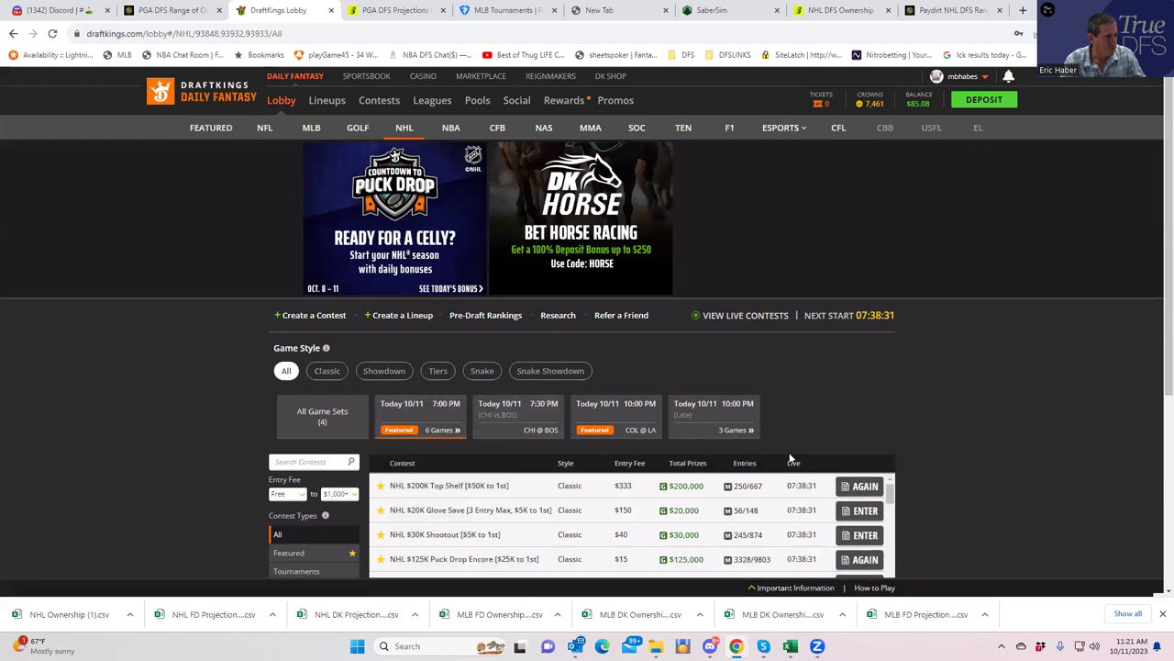
left_click(844, 488)
left_click(679, 511)
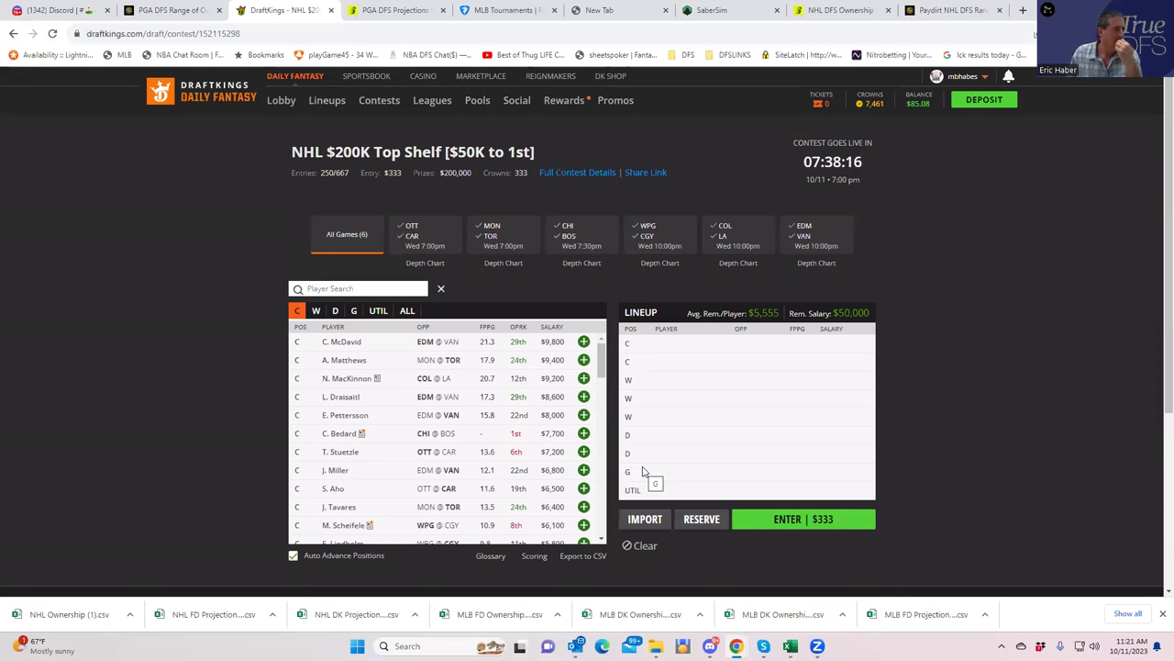
Add the WPG goalie C. Hellebuyck and the WPG winger A. Iafallo to the lineup
left_click(355, 311)
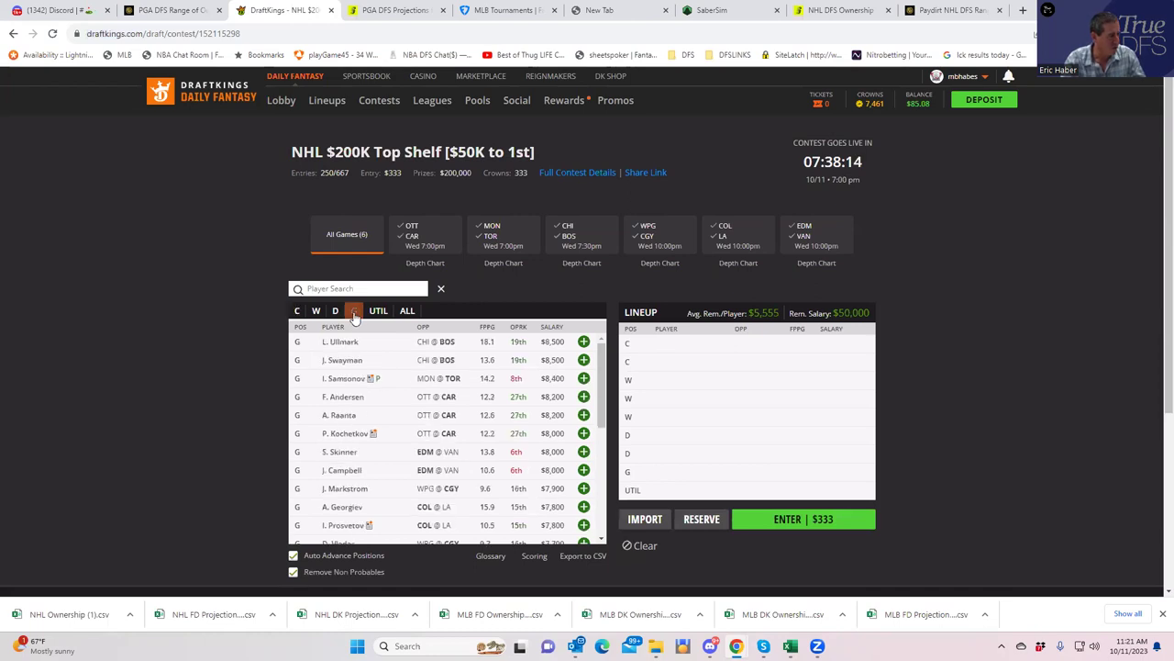
left_click(325, 288)
type("hel")
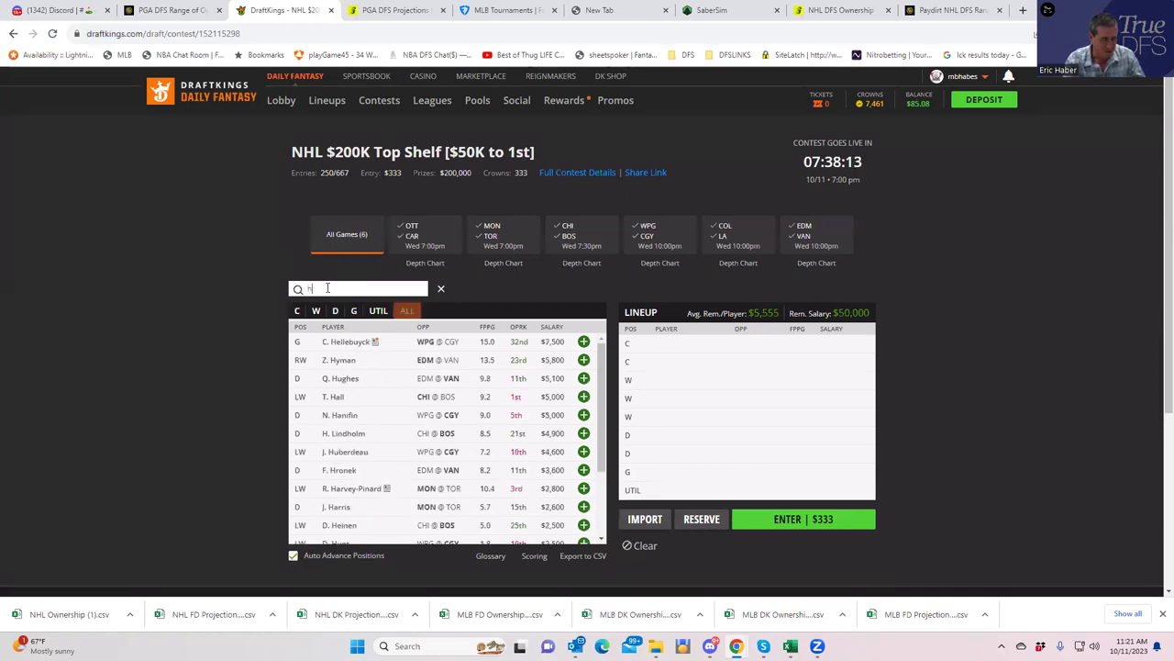
left_click(594, 342)
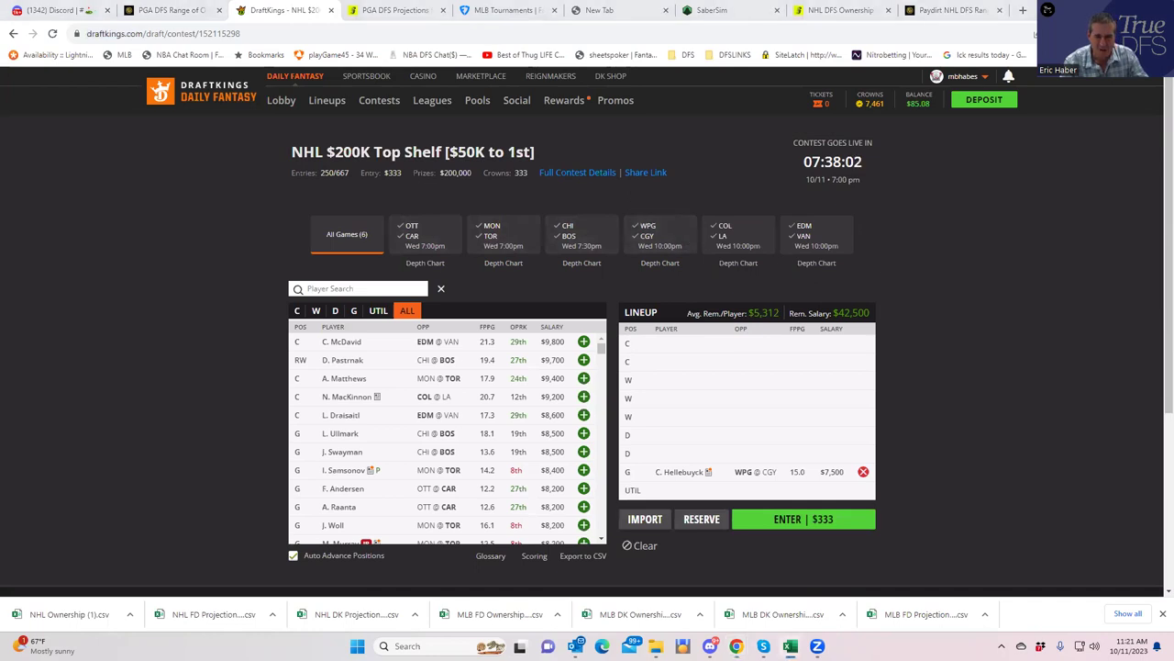
left_click(316, 311)
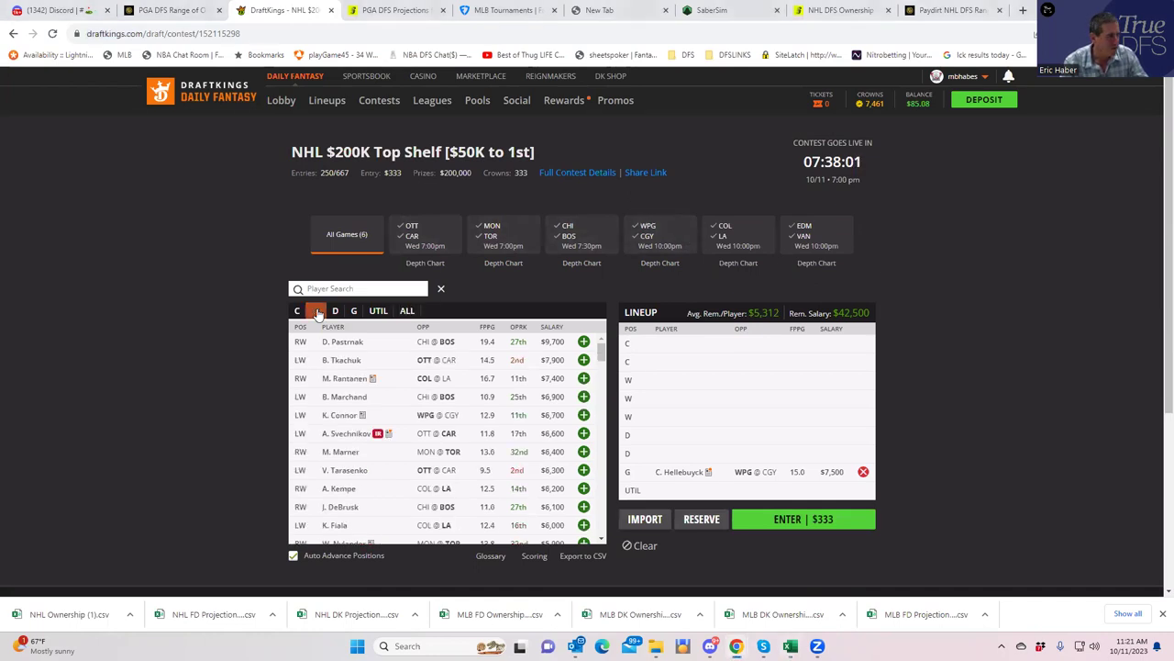
left_click(646, 231)
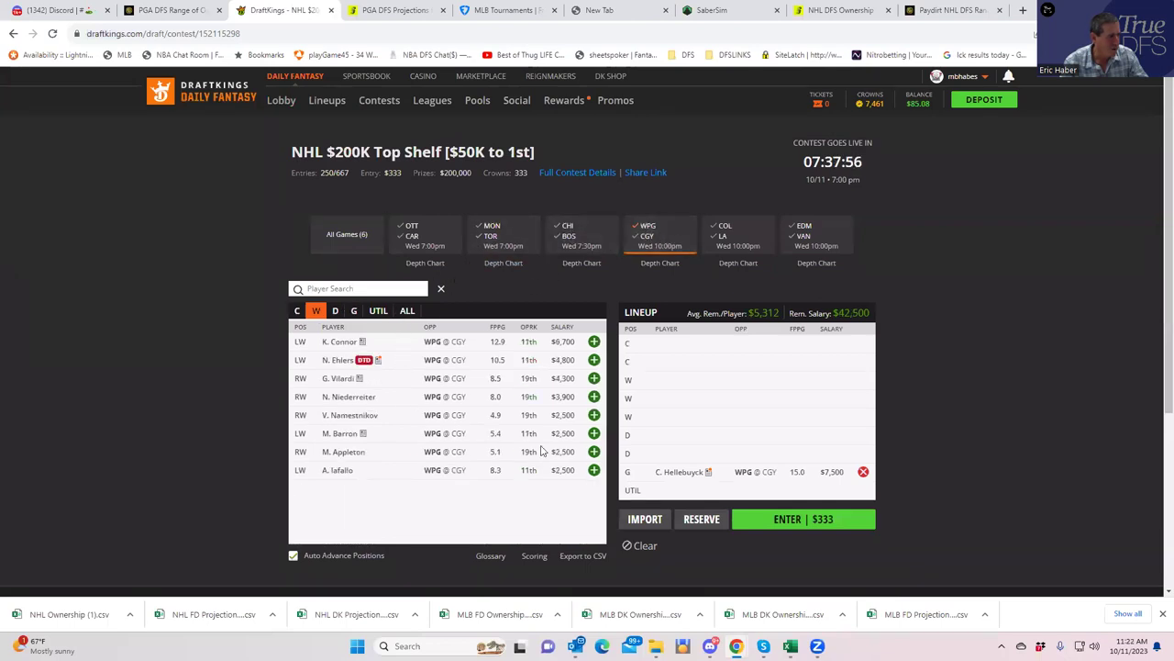
left_click(593, 470)
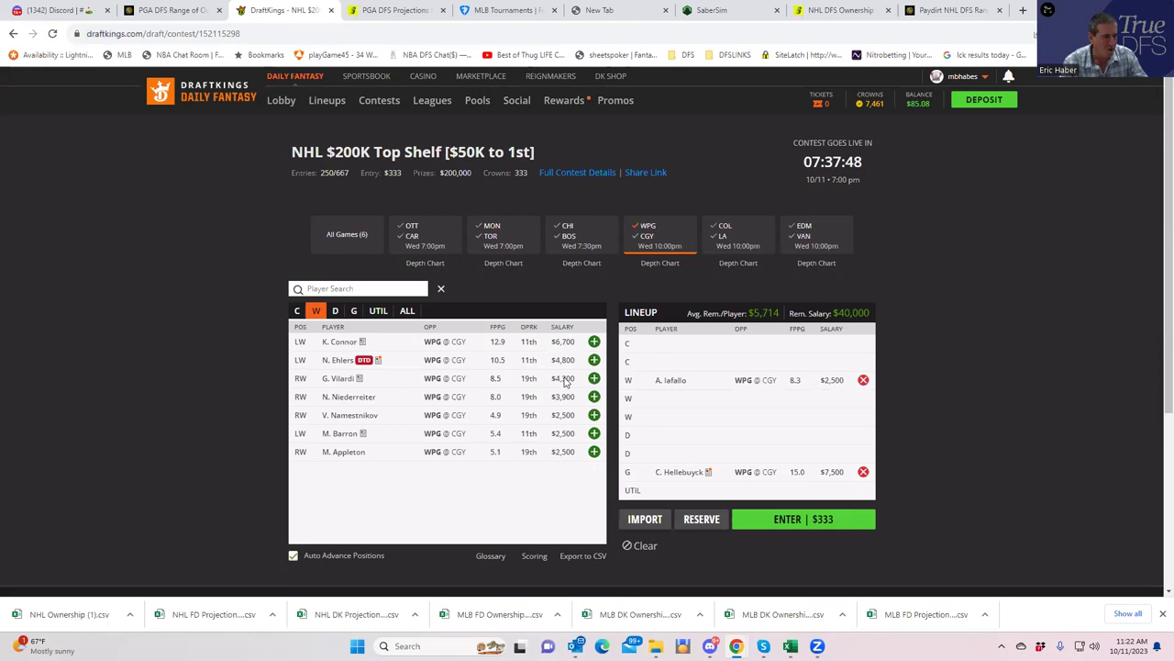
Filter the player pool to EDM instead of WPG, and add winger Z. Hyman and center C. McDavid
left_click(651, 234)
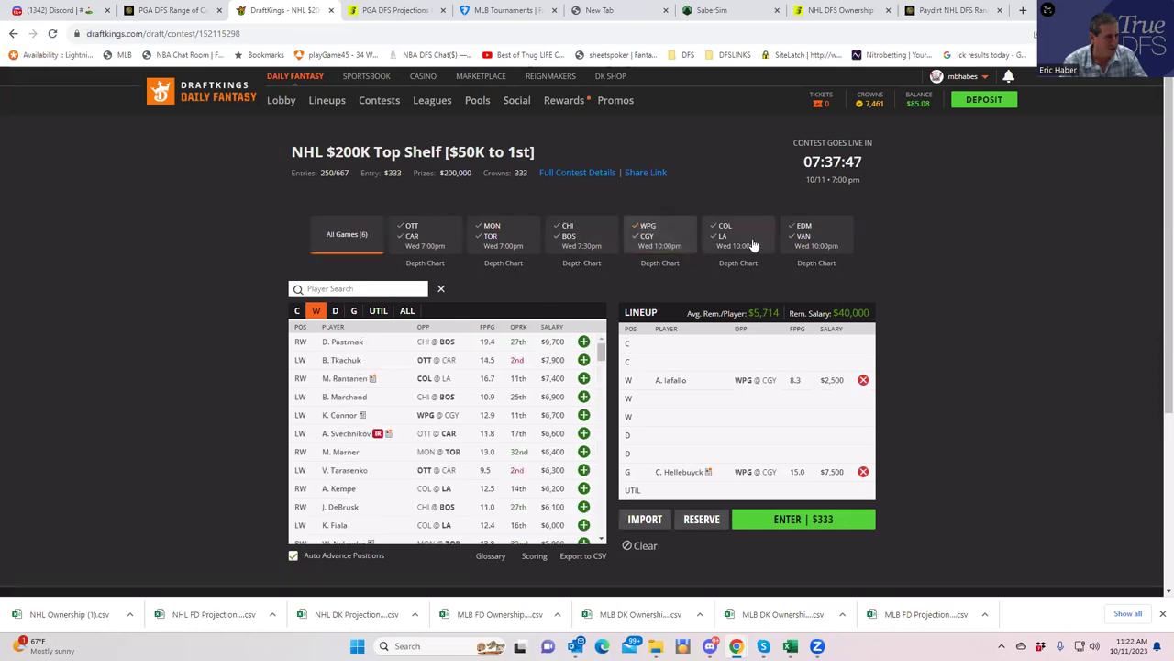
left_click(802, 233)
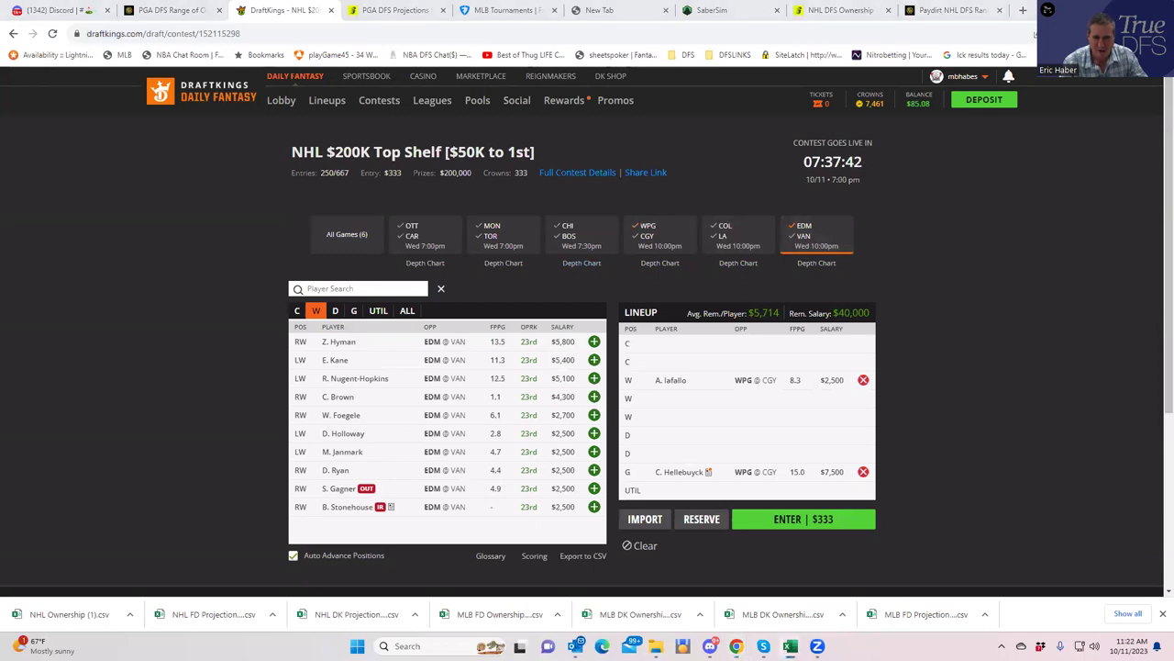
left_click(595, 342)
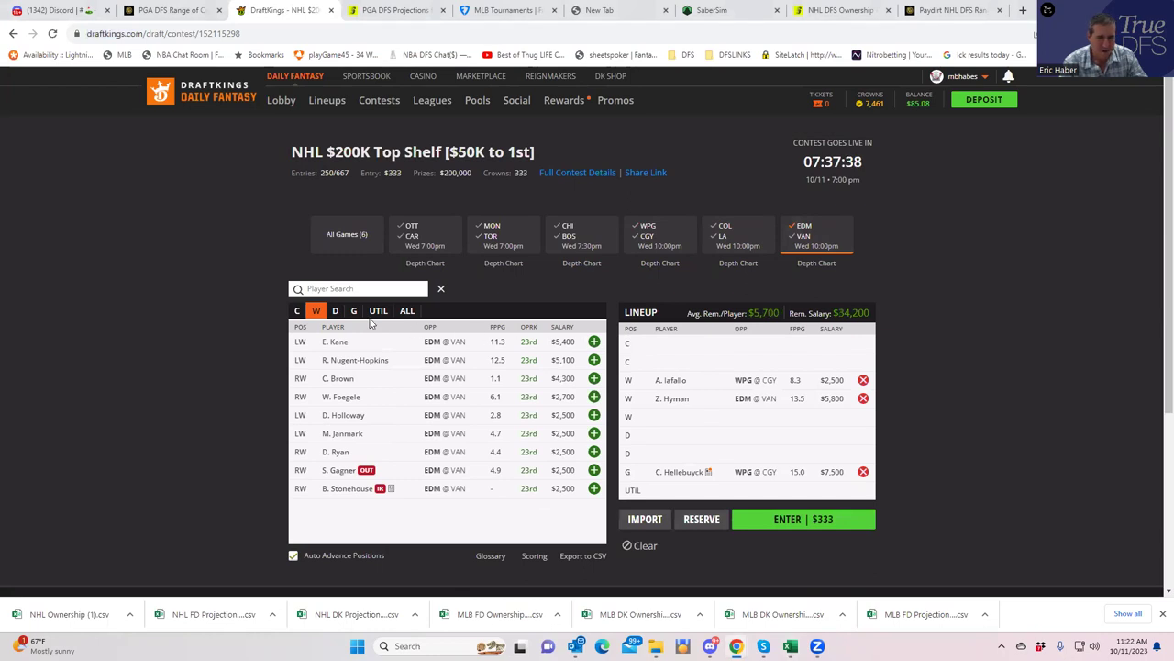
left_click(296, 311)
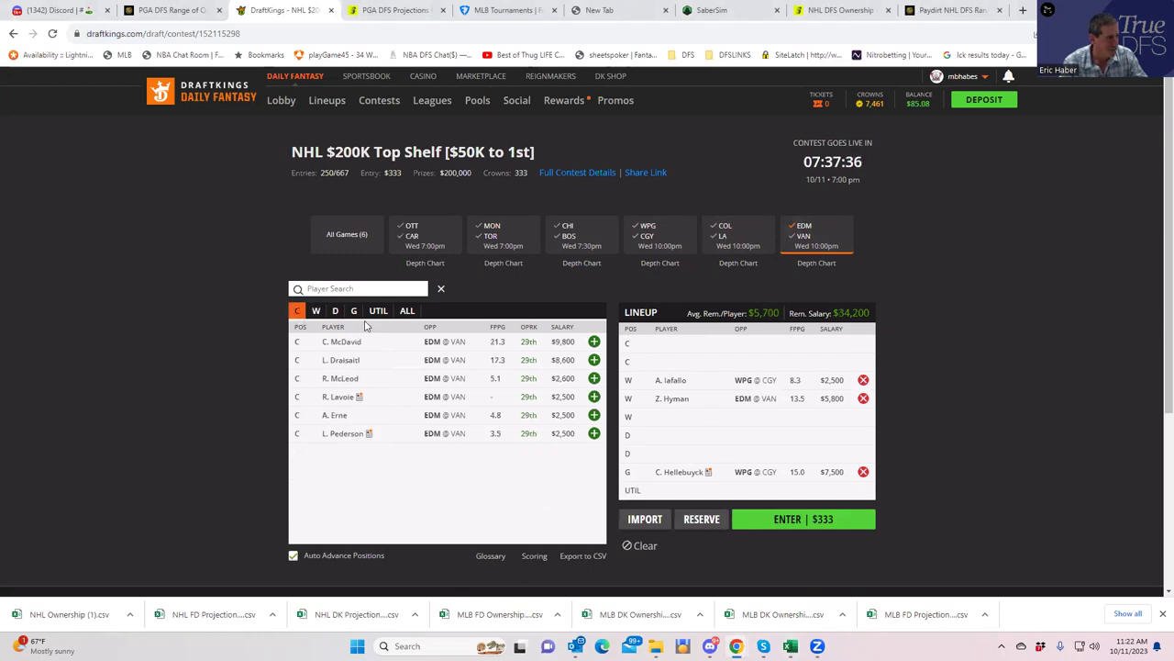
left_click(594, 342)
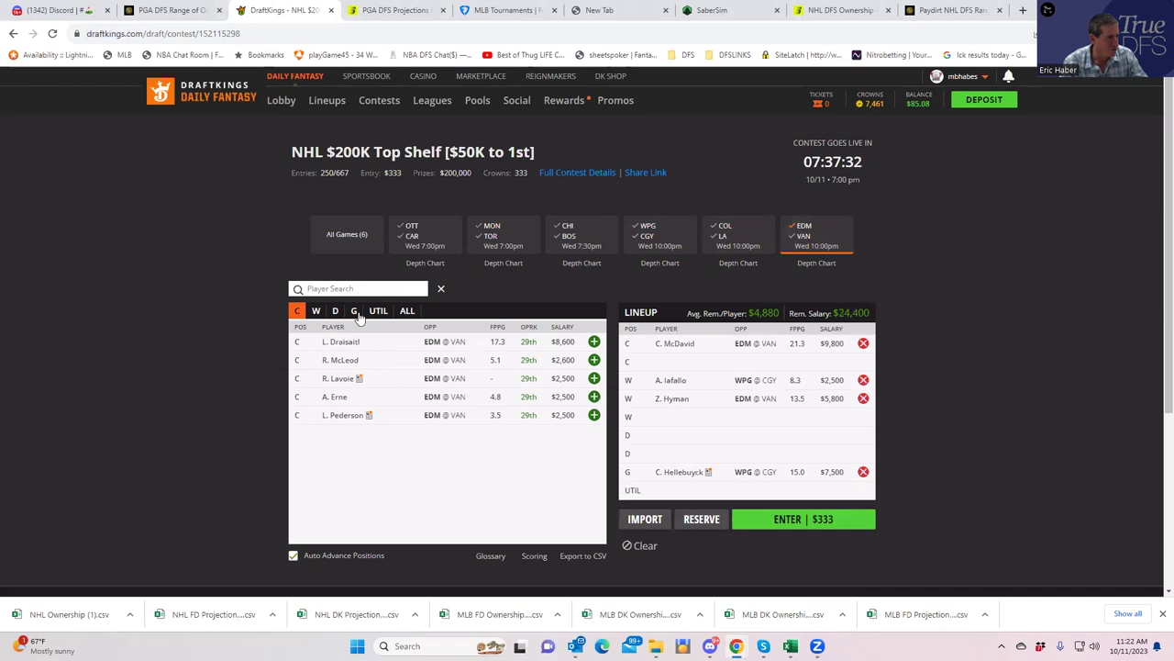
Complete the EDM stack with R. Nugent-Hopkins at wing, L. Draisaitl at center and E. Kane at utility
left_click(317, 311)
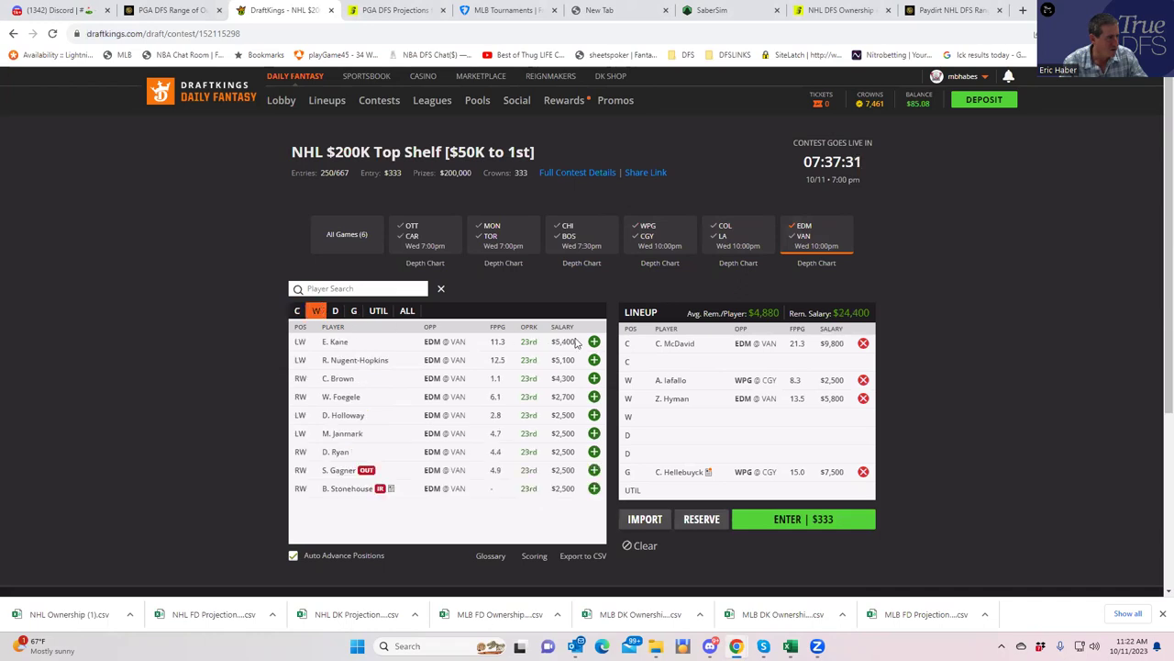
left_click(594, 360)
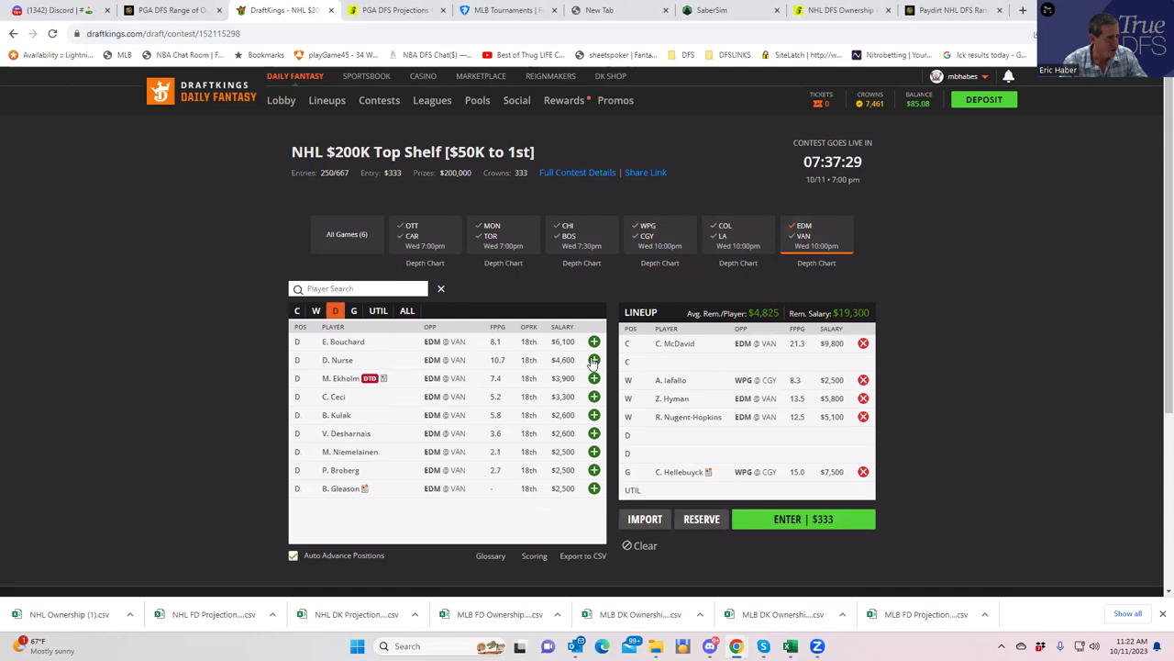
left_click(297, 311)
left_click(594, 341)
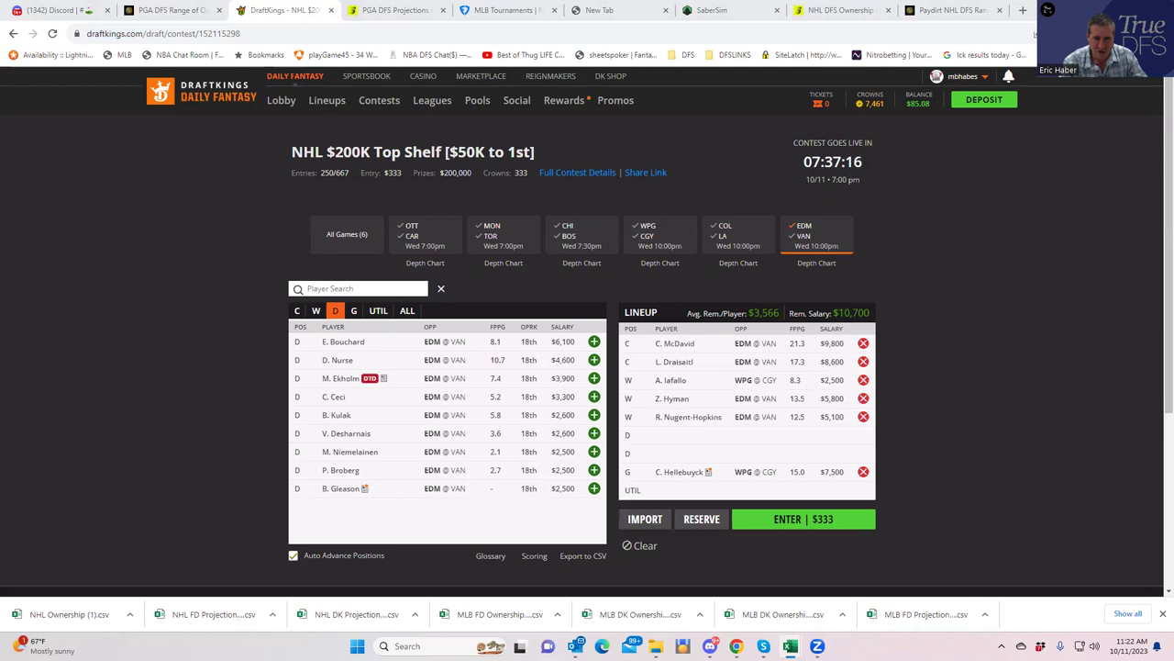
left_click(378, 312)
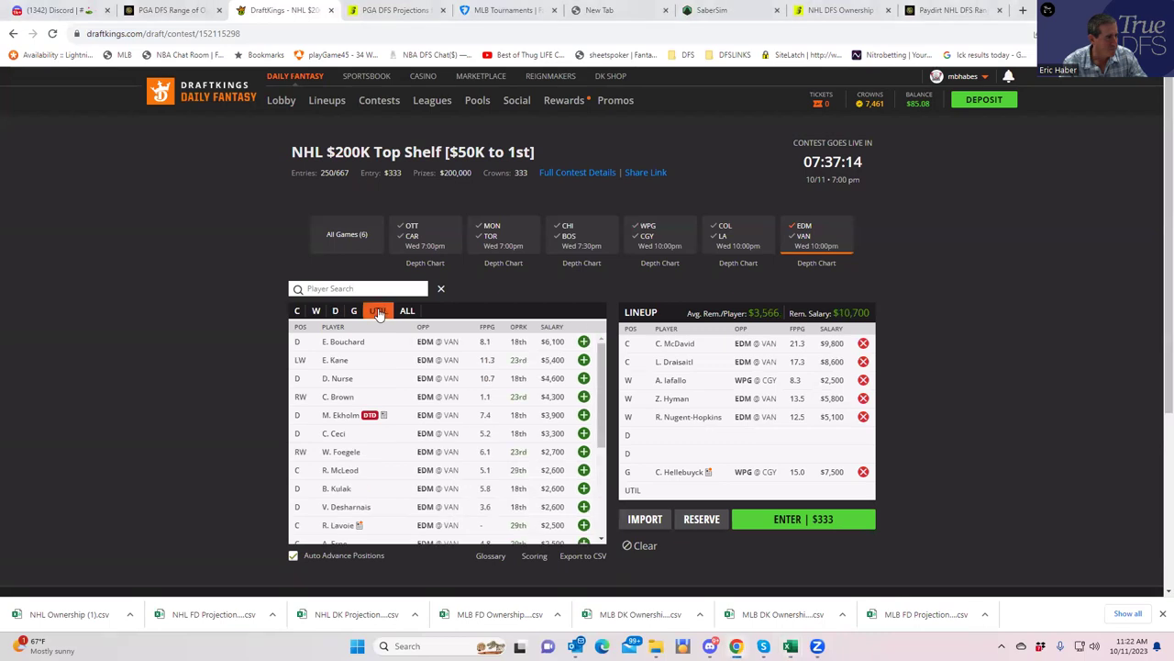
left_click(591, 360)
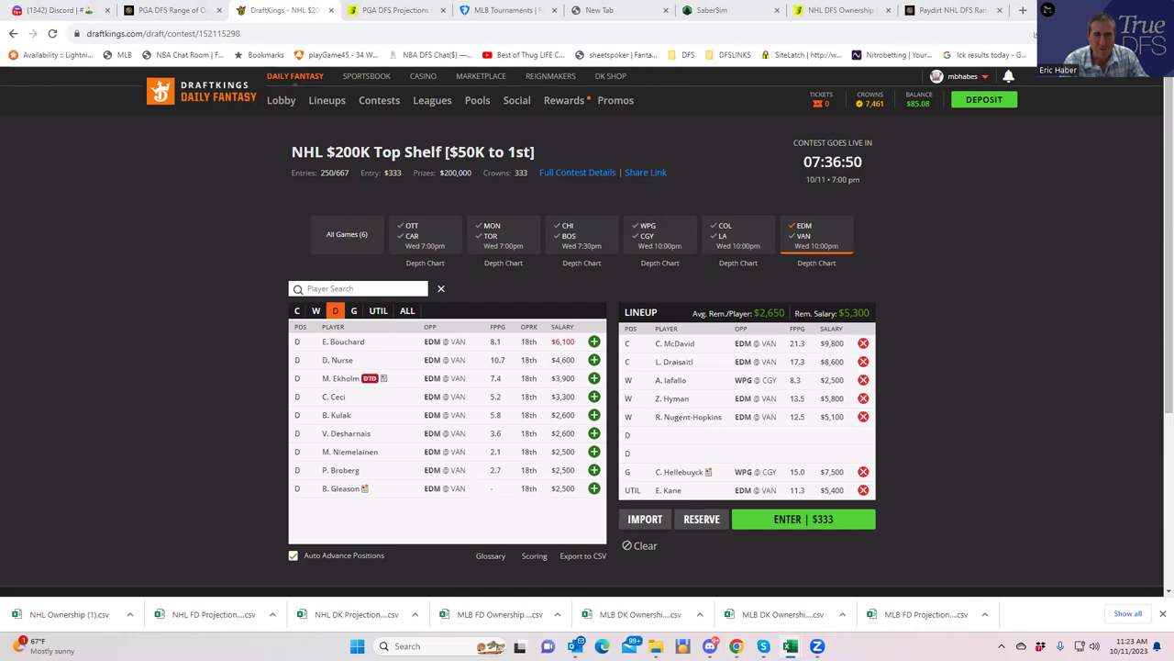
Switch to the NHLDK_Proj workbook and check the salaries of Mitchell Marner and Ryan Nugent Hopkins
key("alt+Tab")
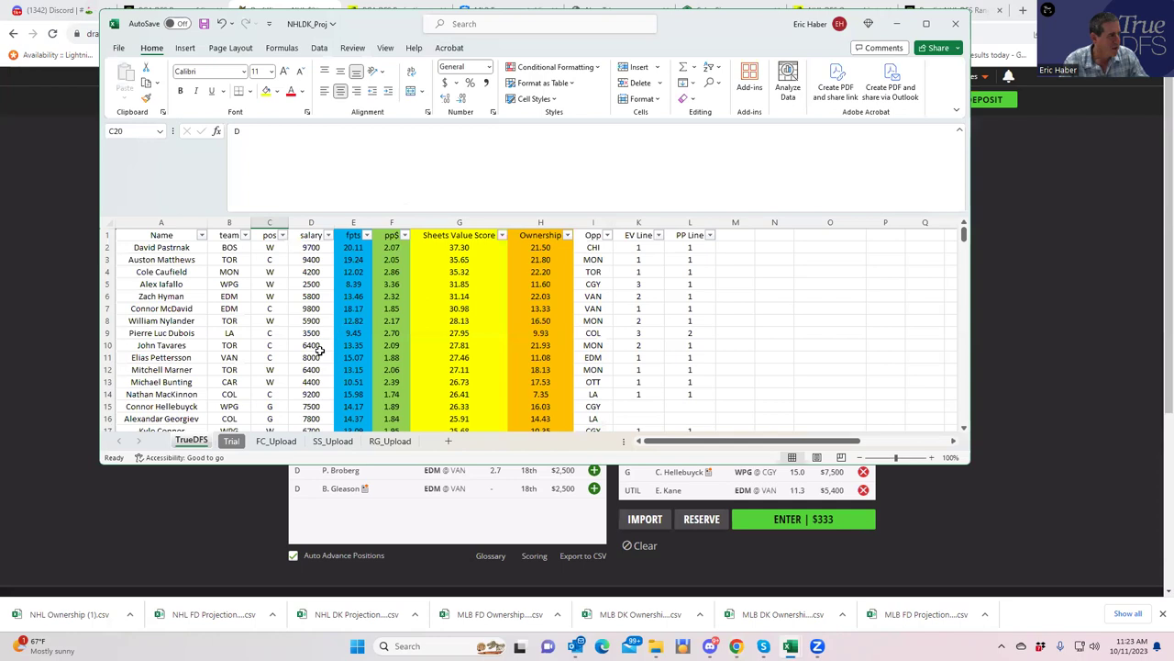
left_click(296, 372)
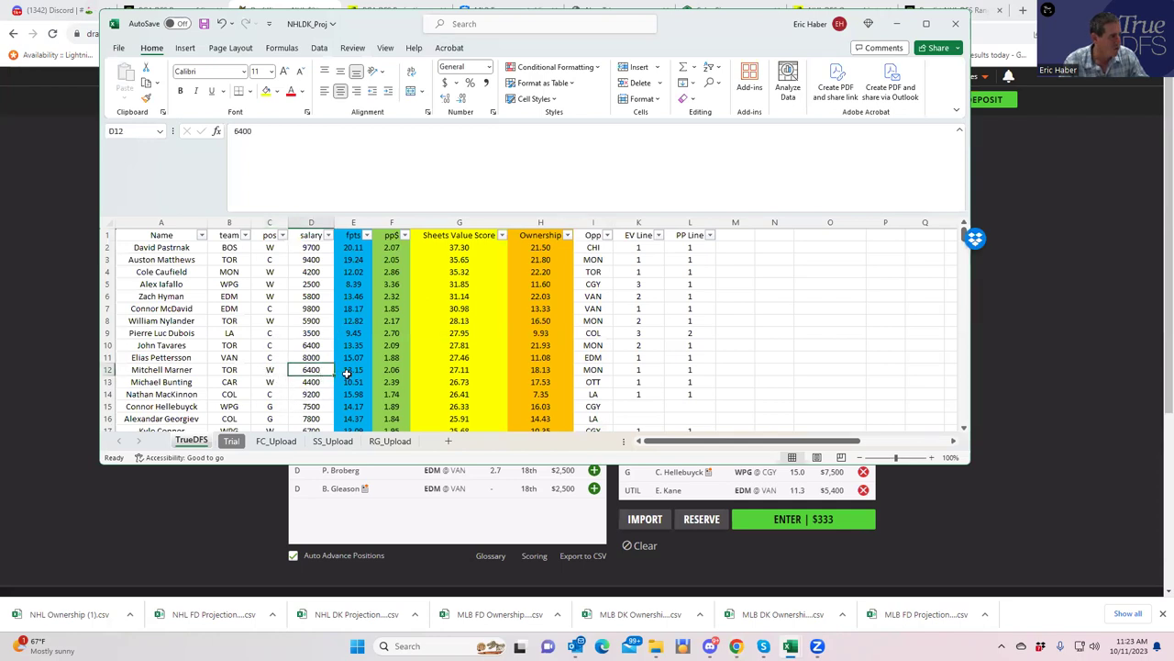
key("ctrl+Up")
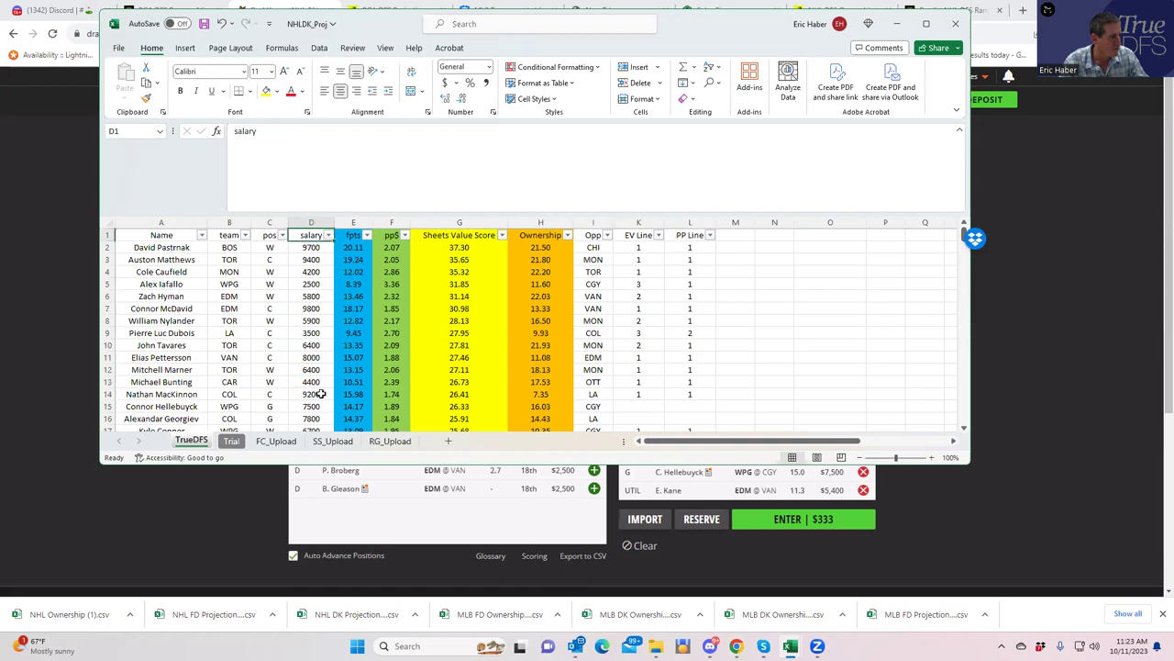
scroll(313, 346, "down", 2)
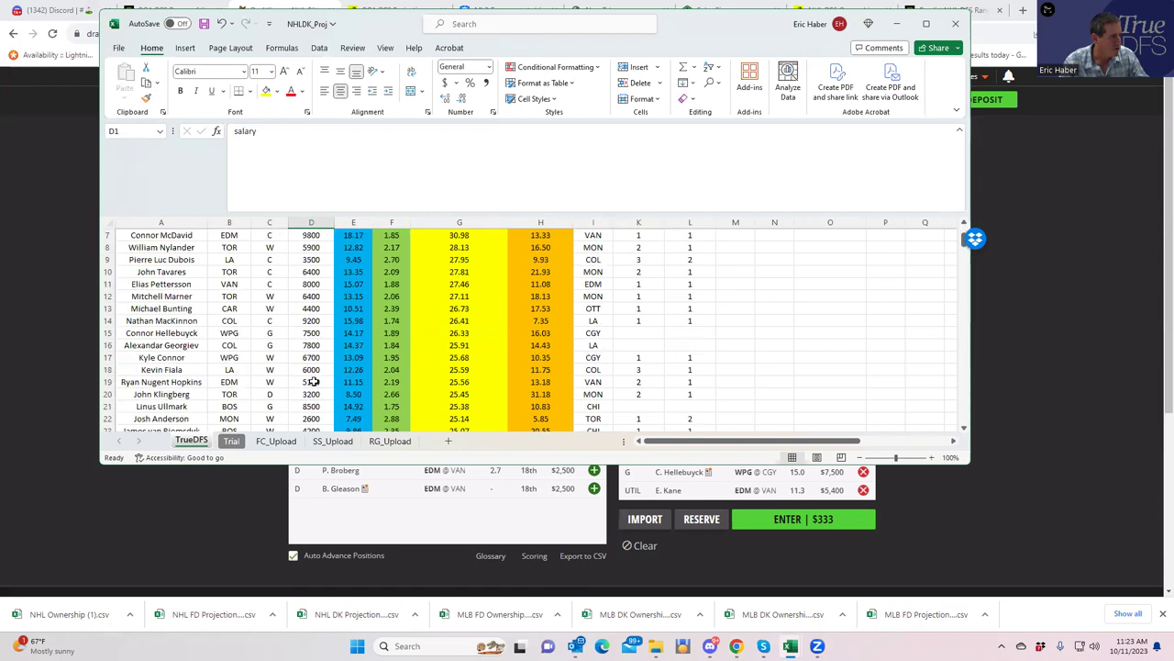
left_click(312, 382)
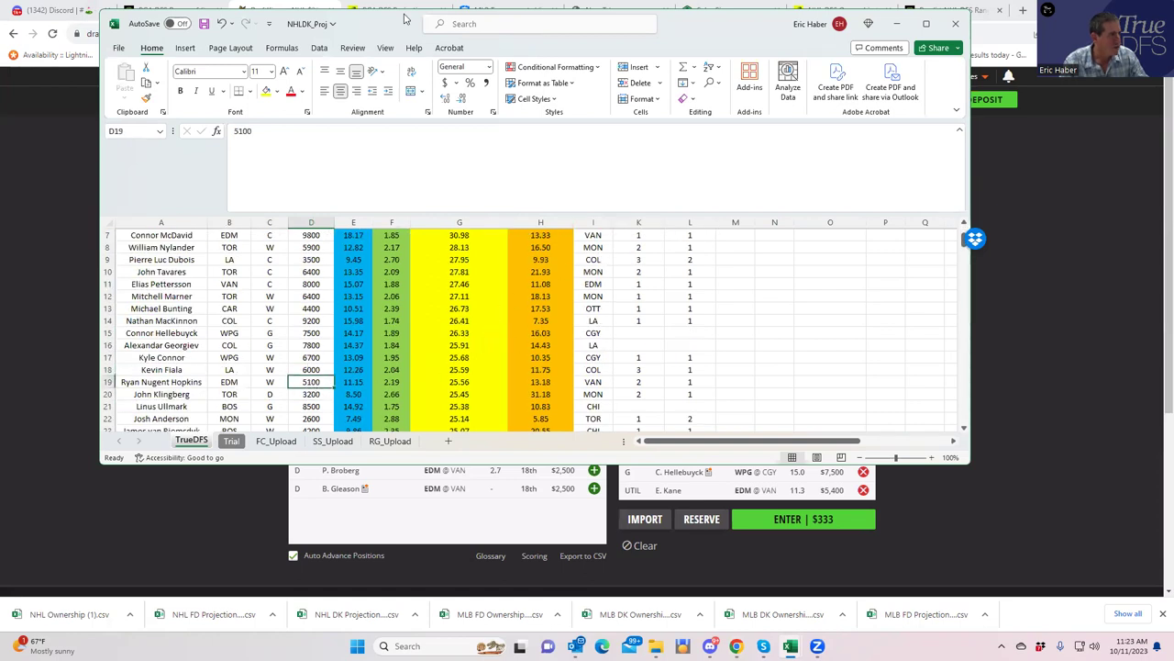
Return to the DraftKings lineup, filter the pool to TOR, and add defenseman J. Klingberg
key("alt+Tab")
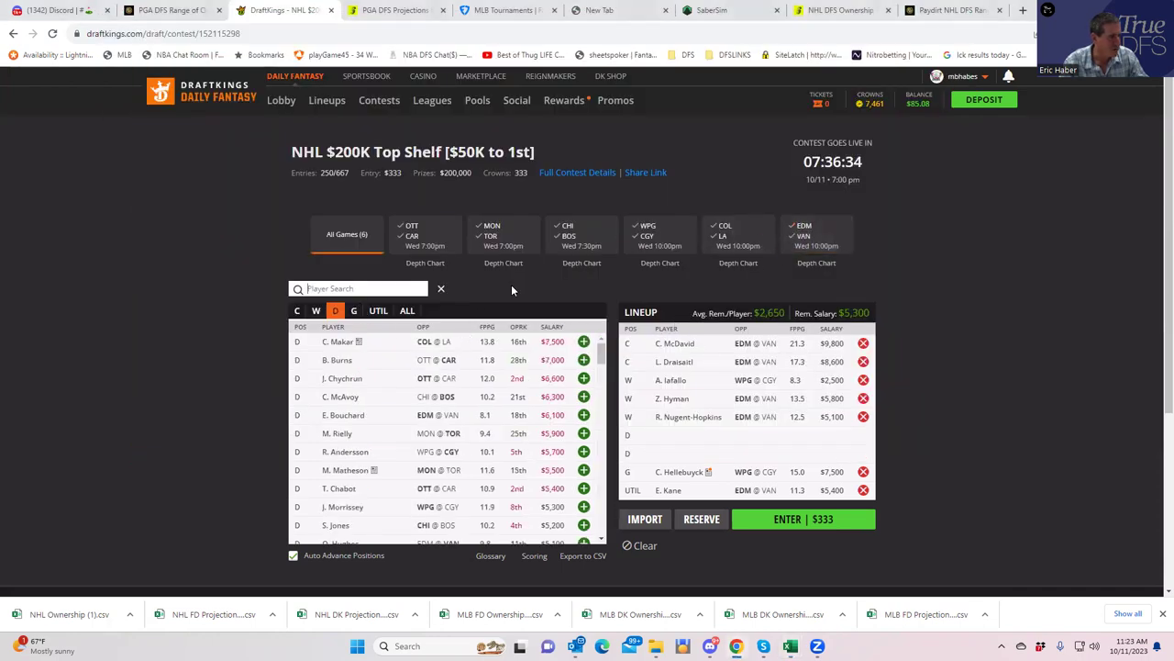
left_click(494, 241)
left_click(338, 289)
type("klin")
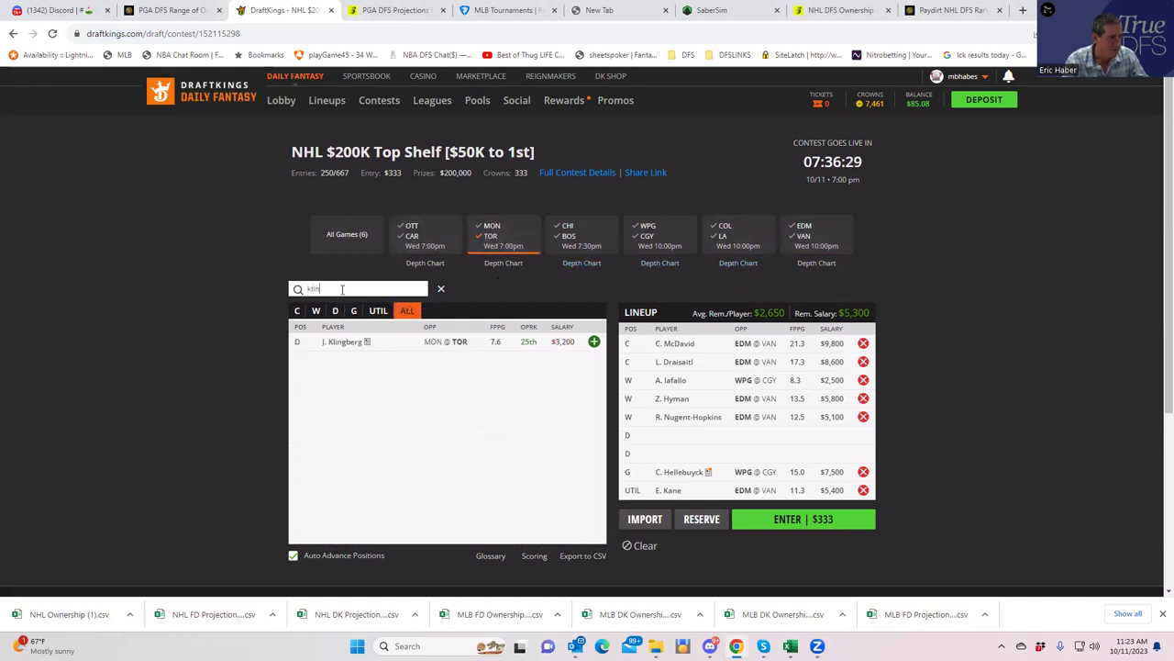
left_click(593, 342)
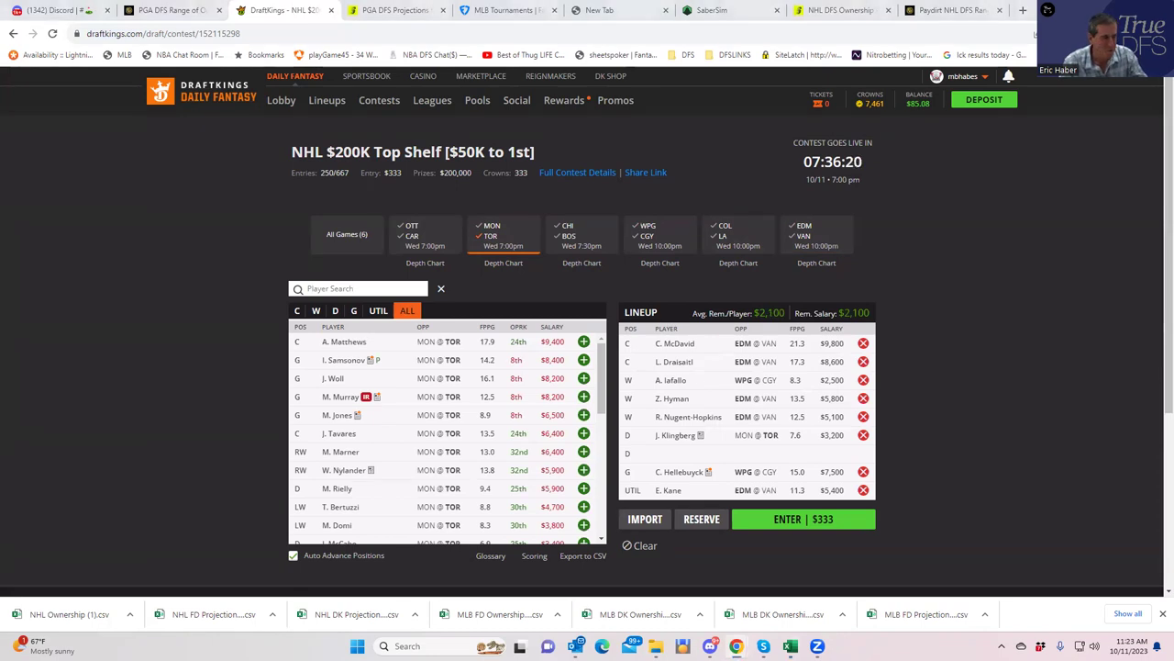
Switch to the NHLDK_Proj workbook and check Alex Iafallo's projection and the salaries of TOR players John Tavares and Mitchell Marner
key("alt+Tab")
scroll(593, 367, "up", 2)
left_click(468, 337)
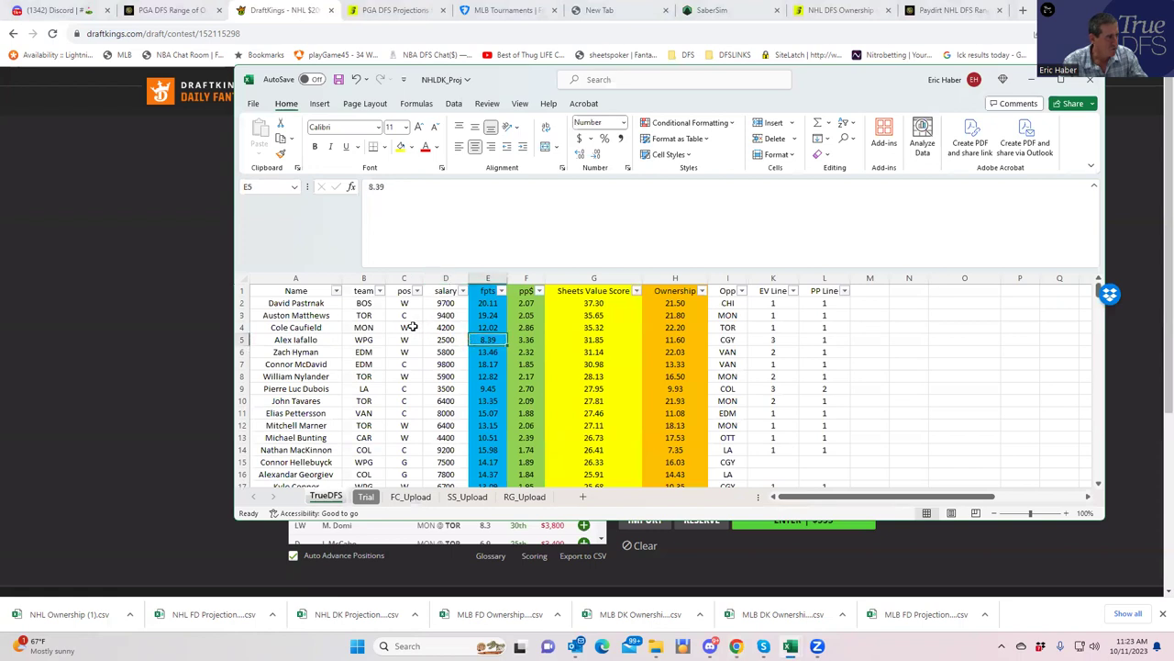
left_click(373, 376)
left_click(377, 401)
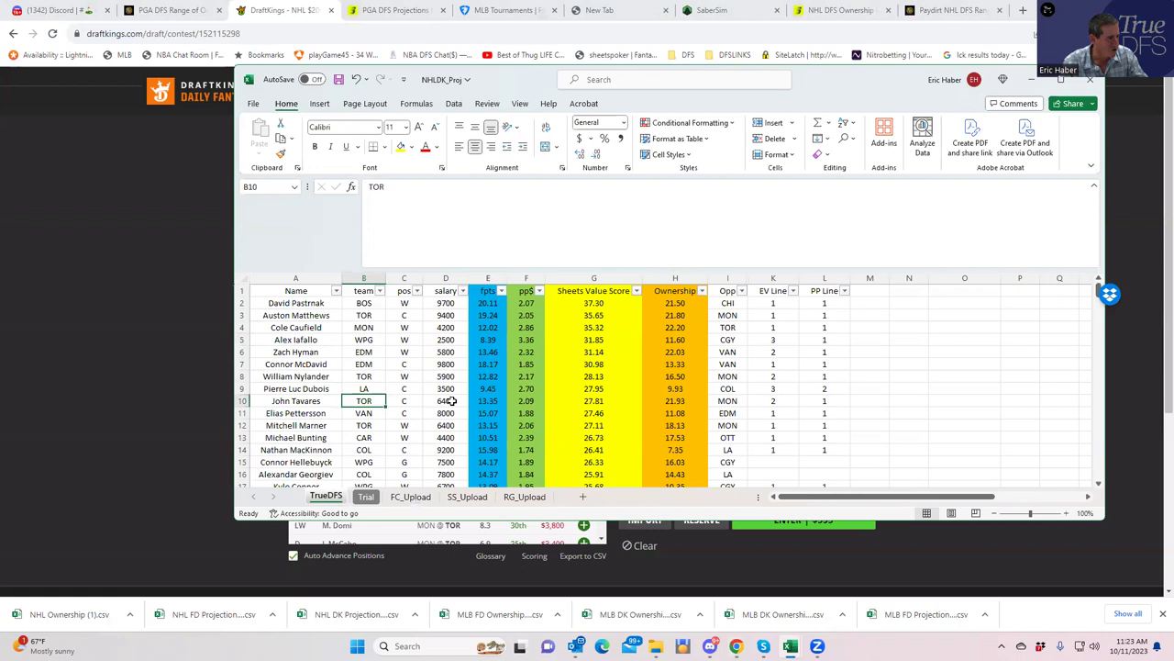
left_click(449, 401)
left_click(437, 423)
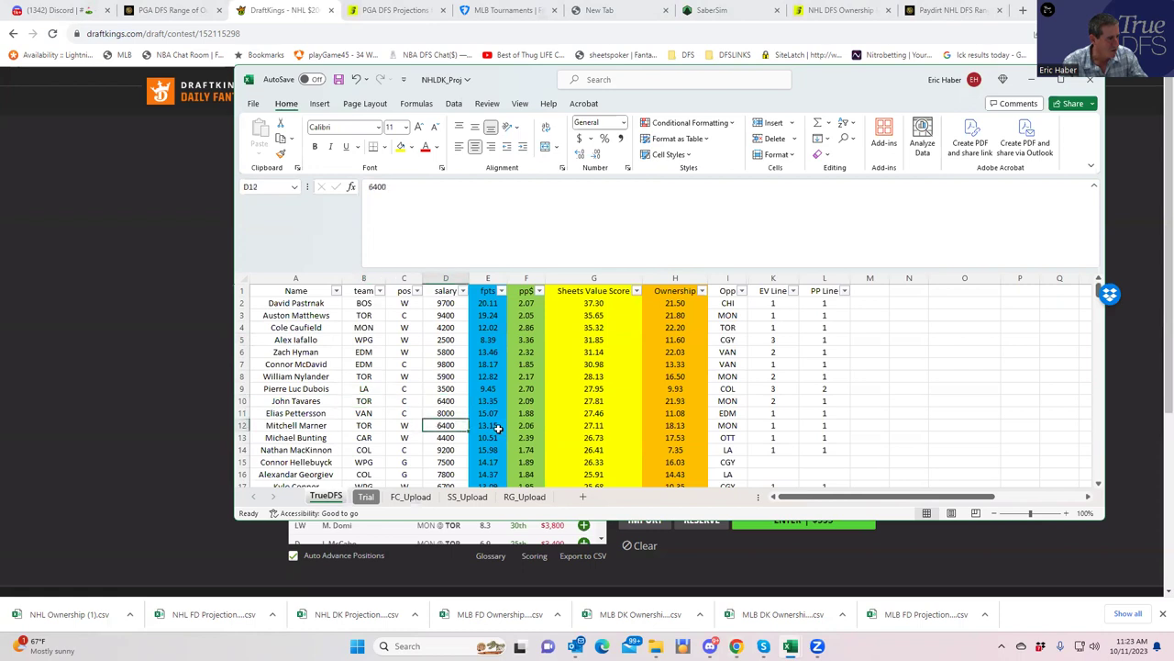
Check the salary and EV Line of the TOR defenseman in row 20 and the opponent of John Tavares
scroll(424, 445, "down", 2)
left_click(446, 450)
scroll(450, 374, "up", 2)
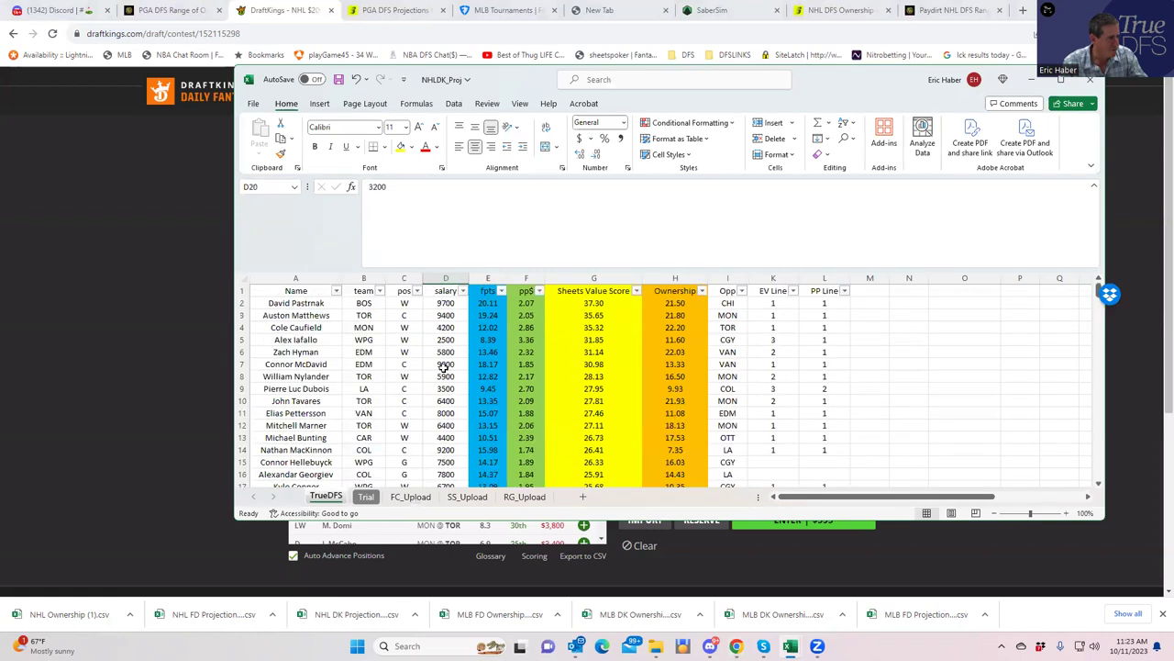
scroll(452, 426, "down", 3)
left_click(771, 413)
scroll(487, 389, "up", 3)
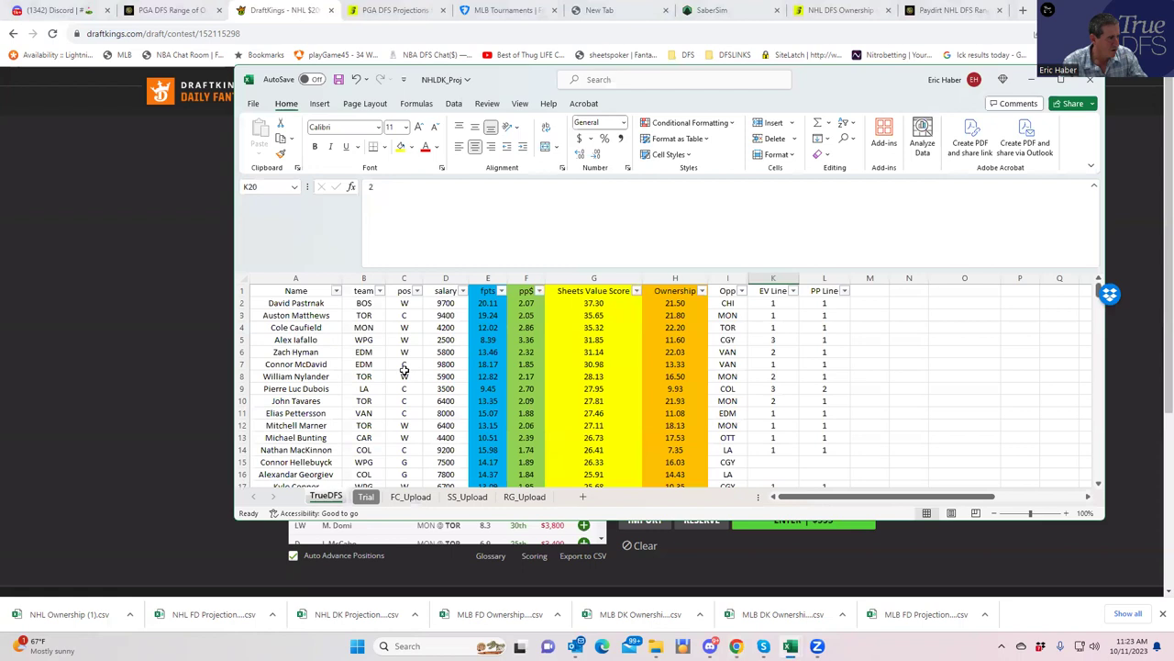
left_click(714, 401)
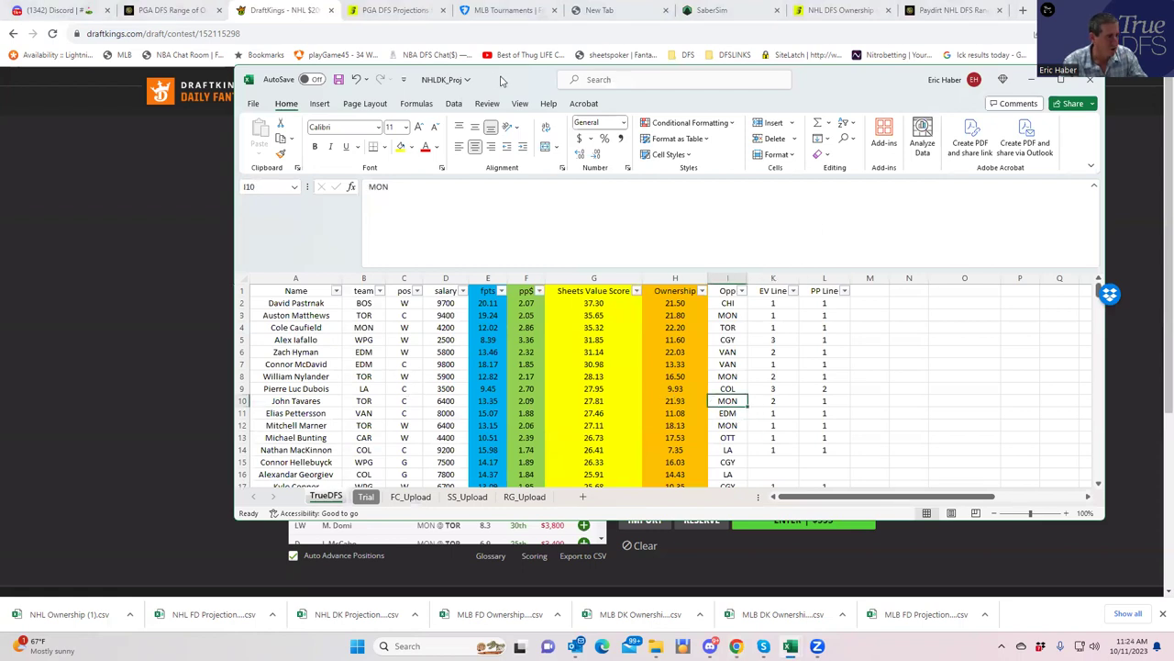
Return to the DraftKings lineup and replace center L. Draisaitl with J. Tavares from the TOR pool
key("alt+Tab")
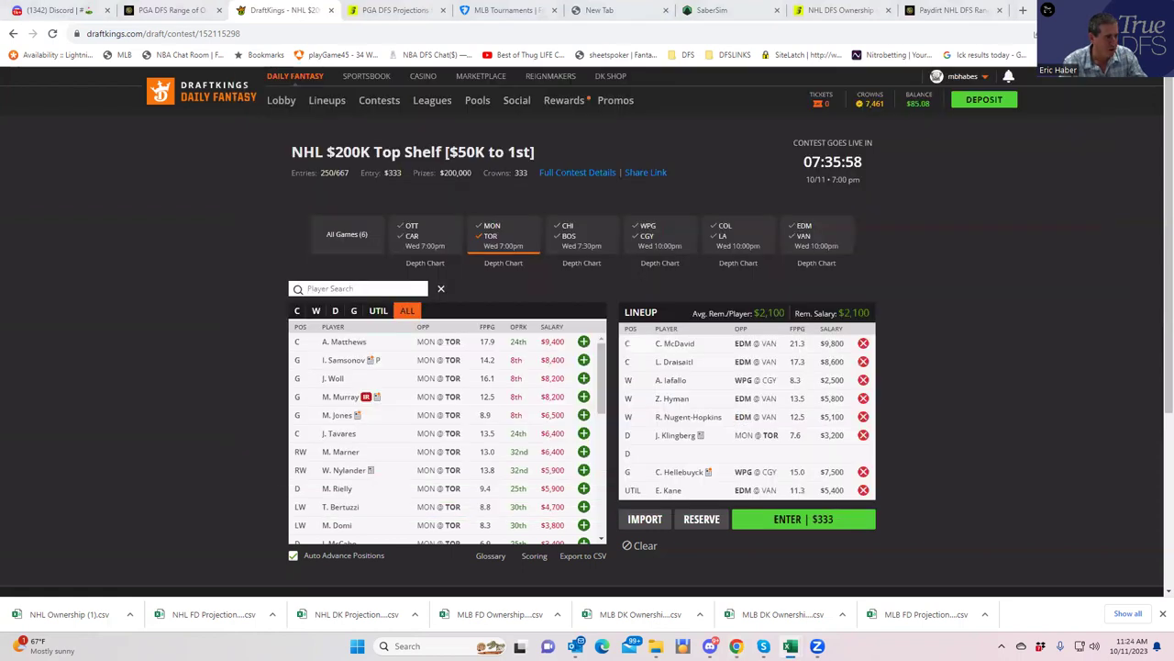
left_click(863, 361)
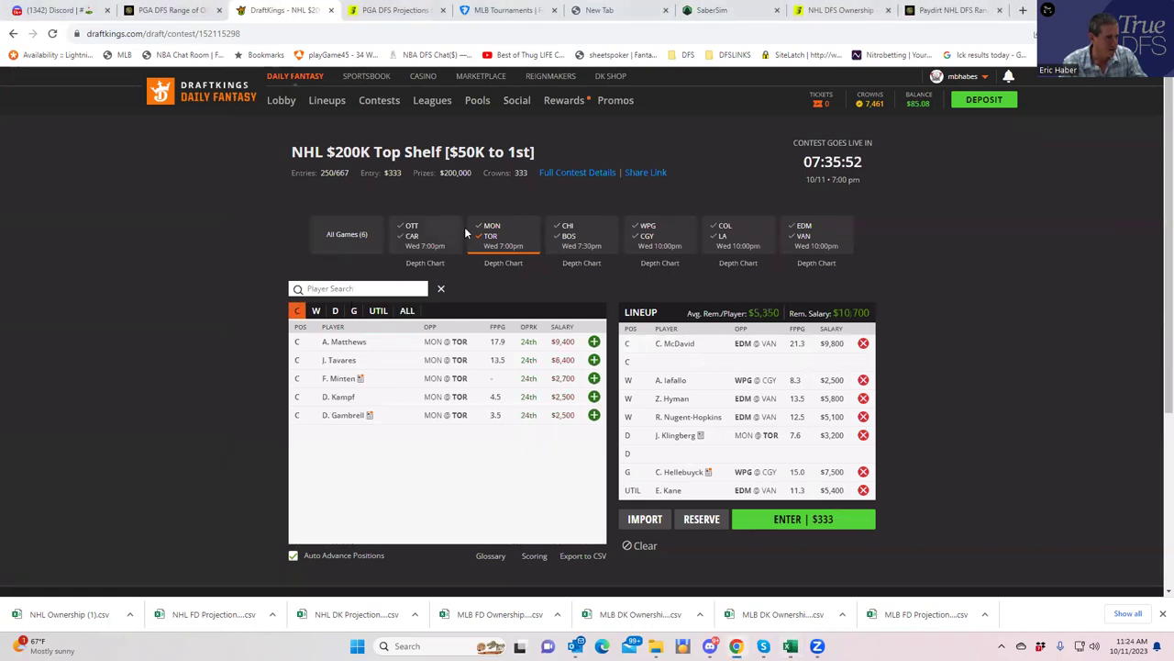
left_click(593, 361)
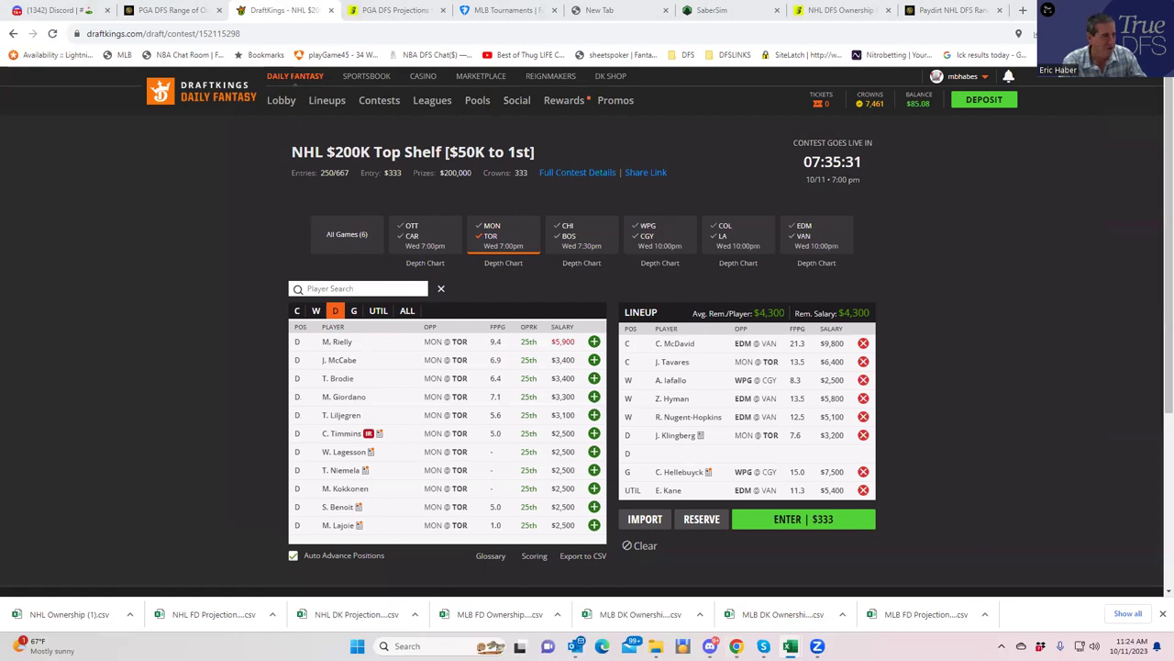
Switch to the NHLDK_Proj workbook and check the salaries of defensemen Cale Makar, Josh Morrissey and Kevin Shattenkirk
key("alt+Tab")
left_click(991, 94)
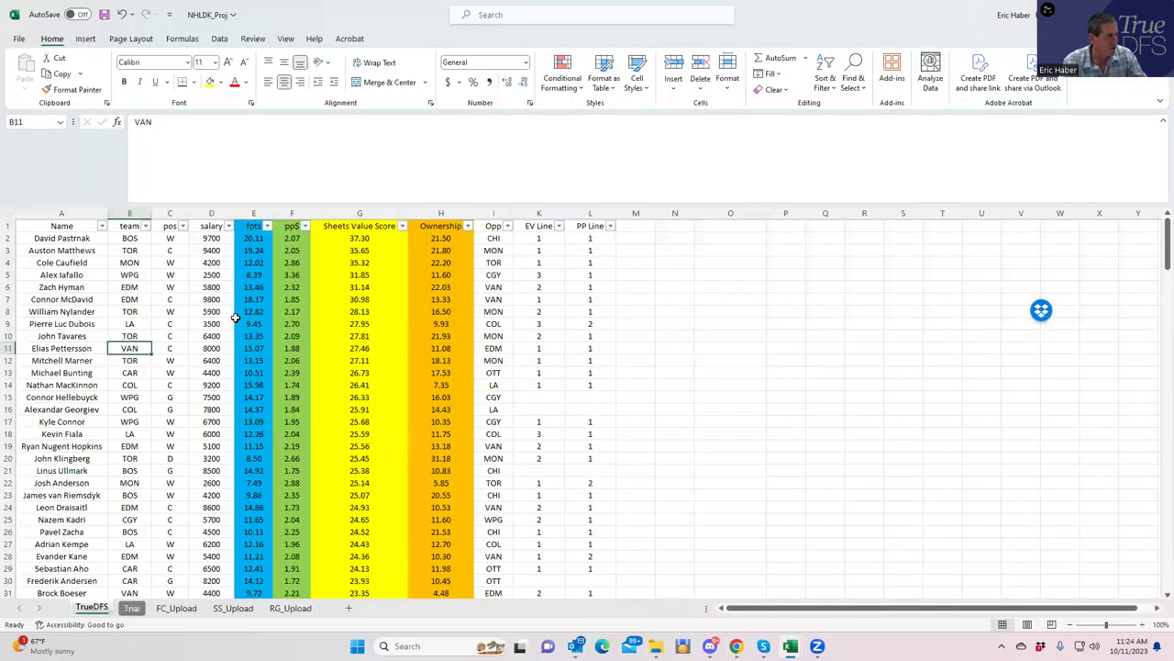
left_click(184, 420)
left_click(176, 456)
scroll(226, 504, "down", 3)
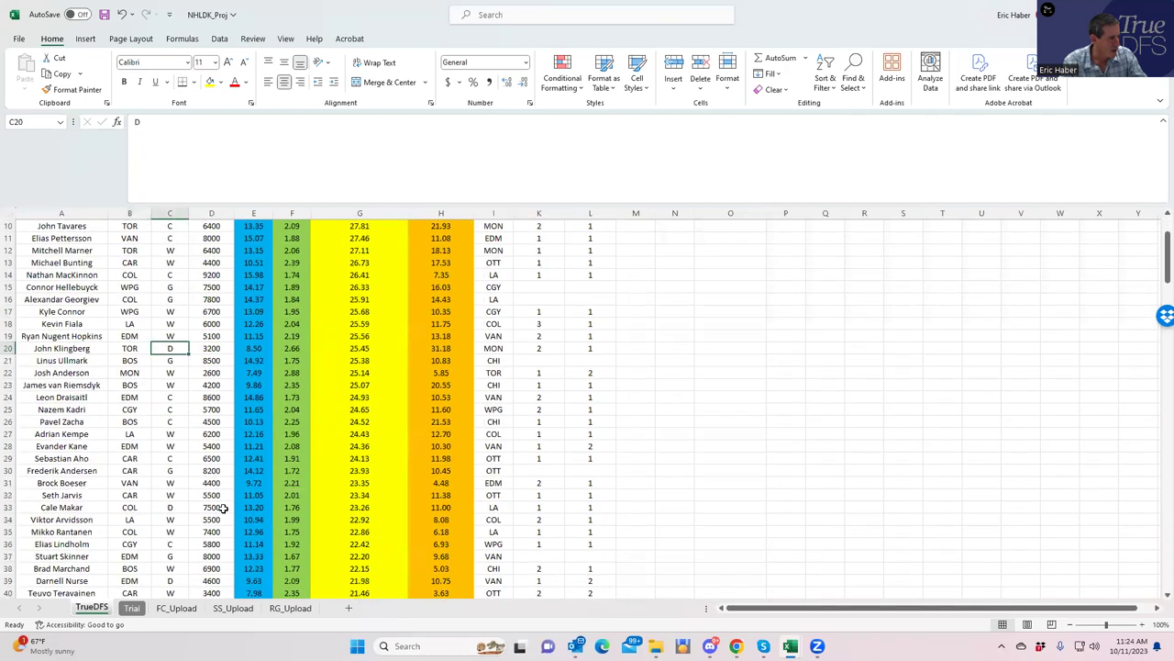
left_click(207, 510)
scroll(211, 521, "down", 2)
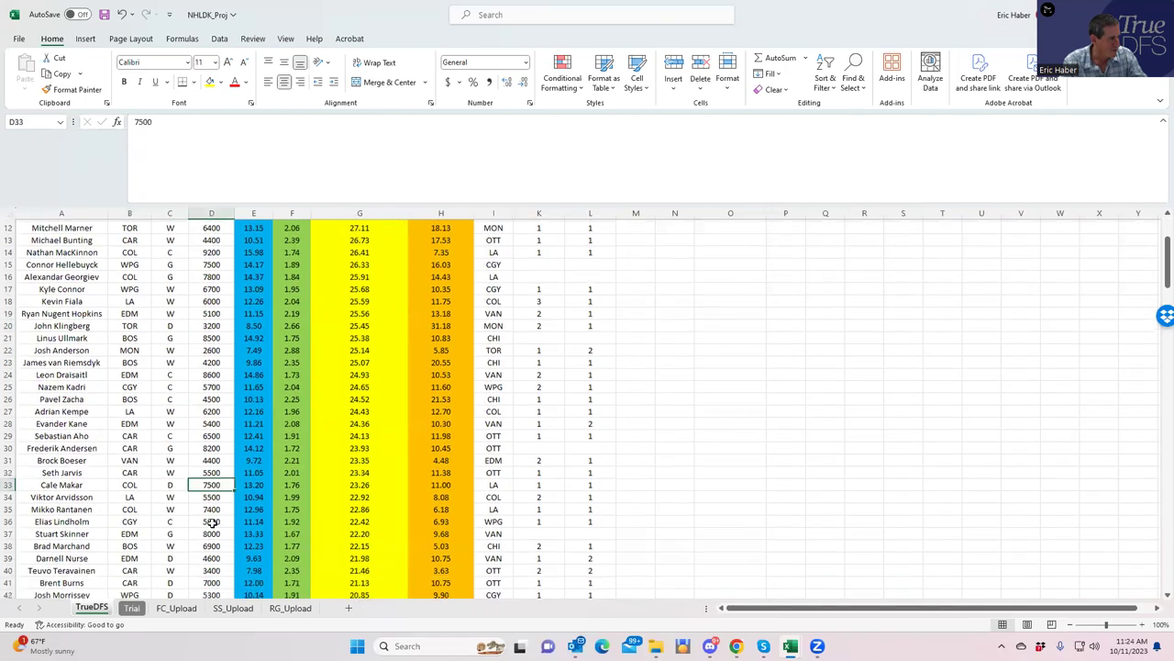
left_click(221, 547)
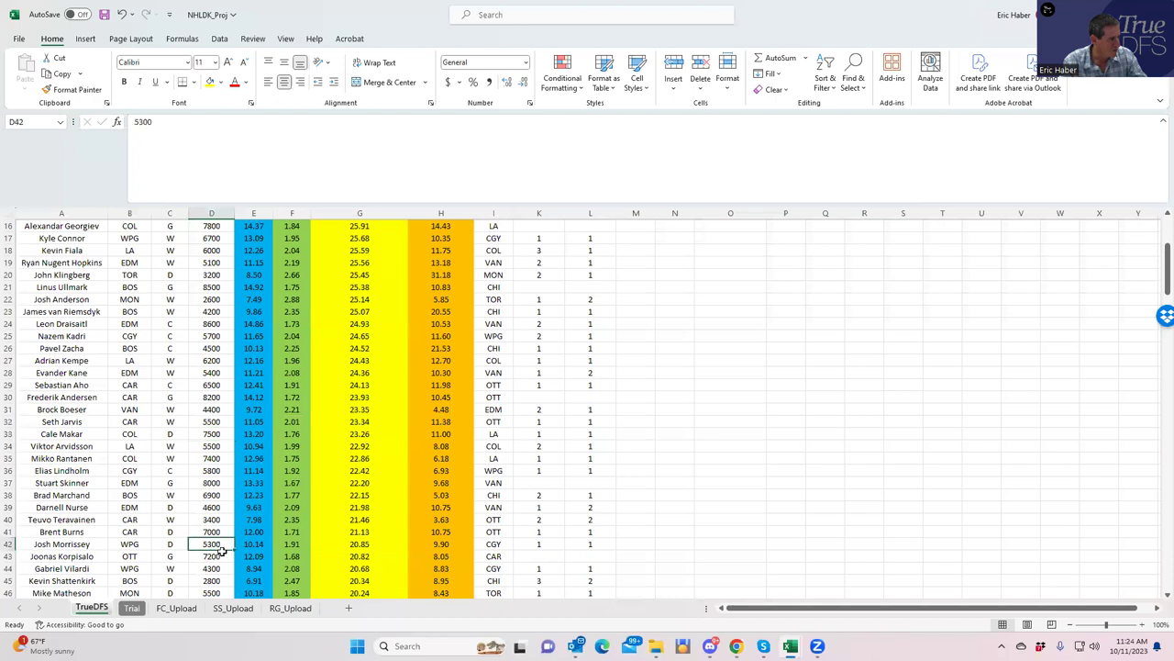
left_click(221, 581)
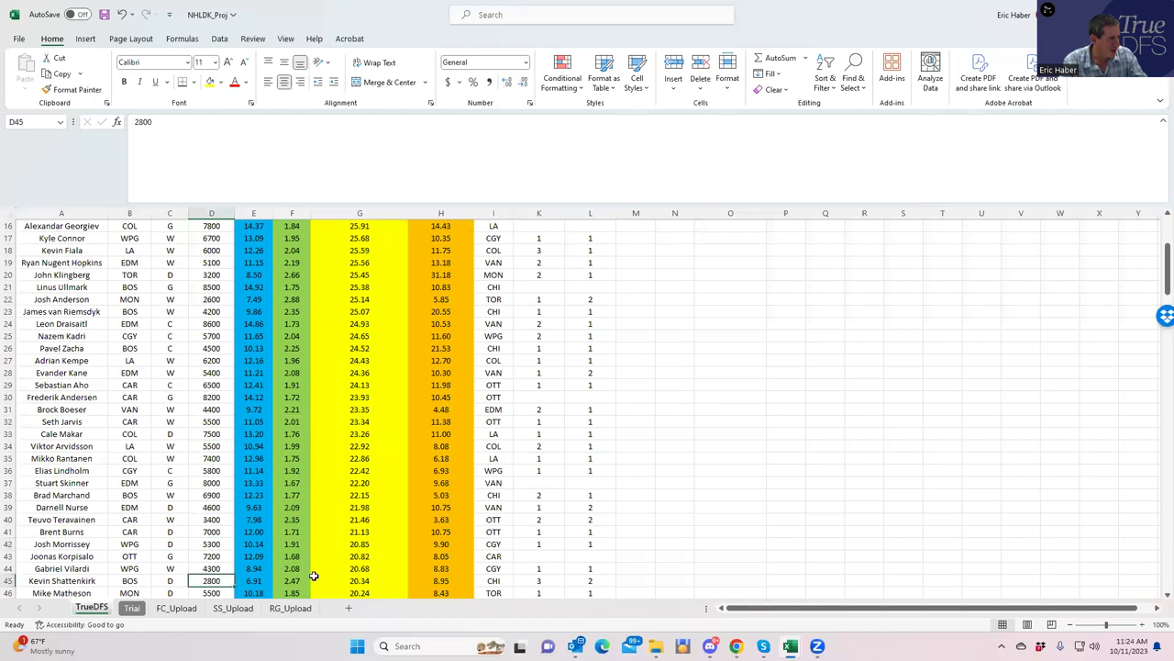
Compare more salaries further down the list, including those of Brent Burns, Josh Morrissey and WPG winger Gabriel Vilardi
scroll(311, 572, "down", 2)
left_click(214, 534)
left_click(214, 544)
left_click(219, 571)
left_click(211, 458)
left_click(211, 470)
left_click(212, 494)
left_click(211, 470)
left_click(214, 495)
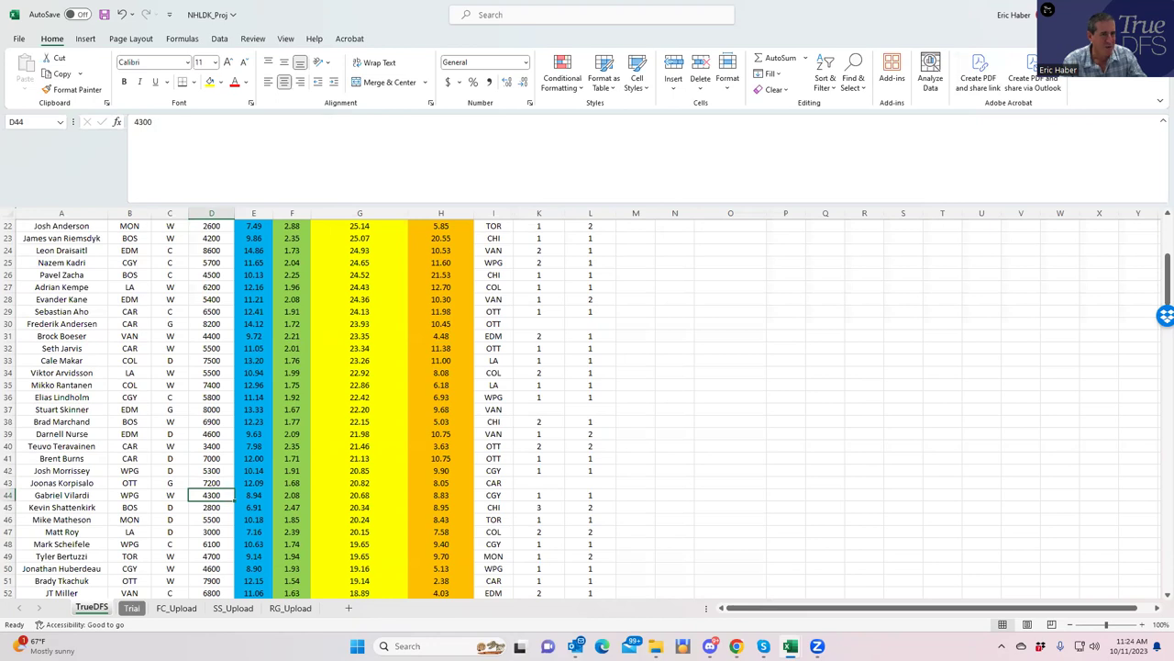
Return to the DraftKings lineup and review the game log of TOR defenseman J. McCabe
key("super+Down")
key("super+Down")
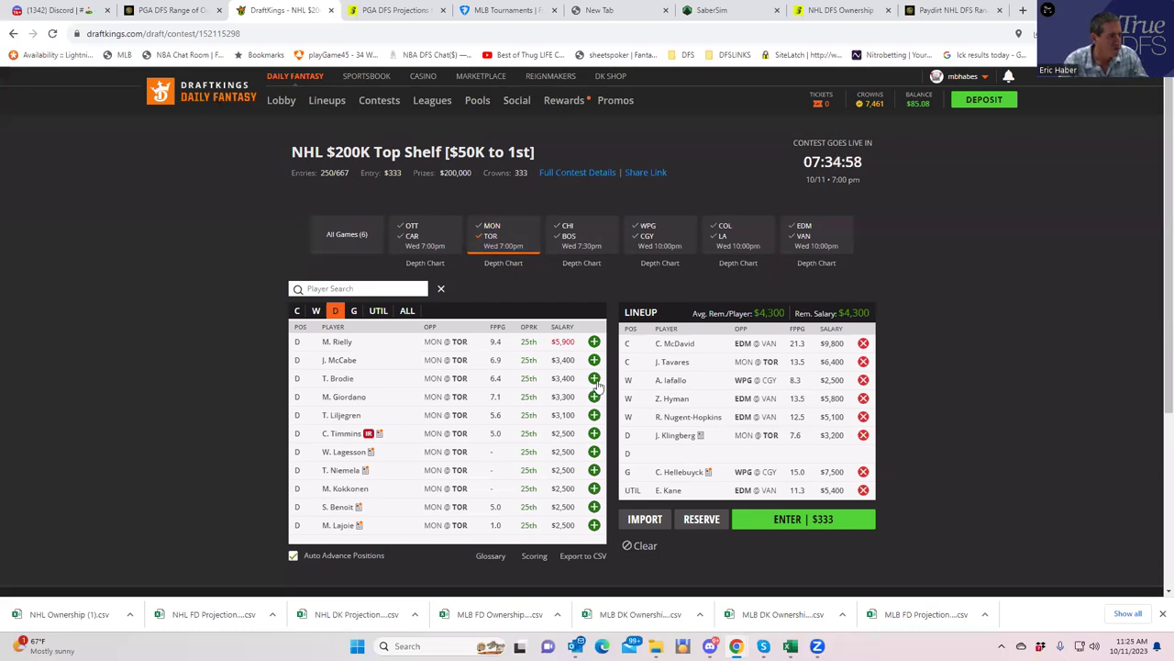
left_click(338, 360)
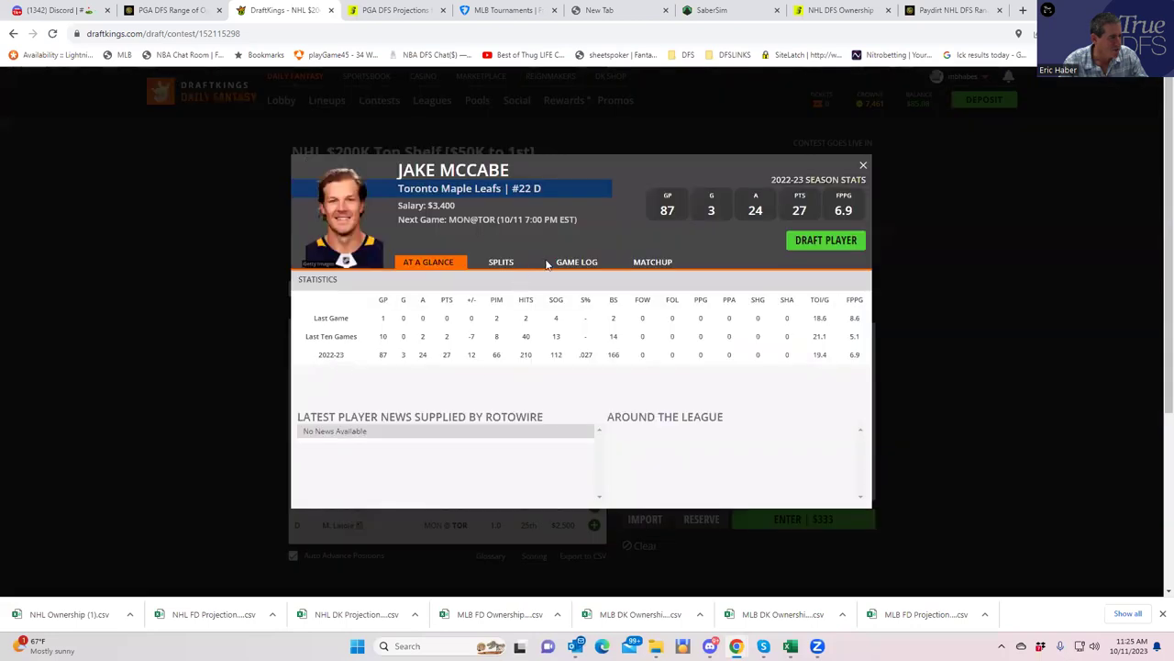
left_click(578, 264)
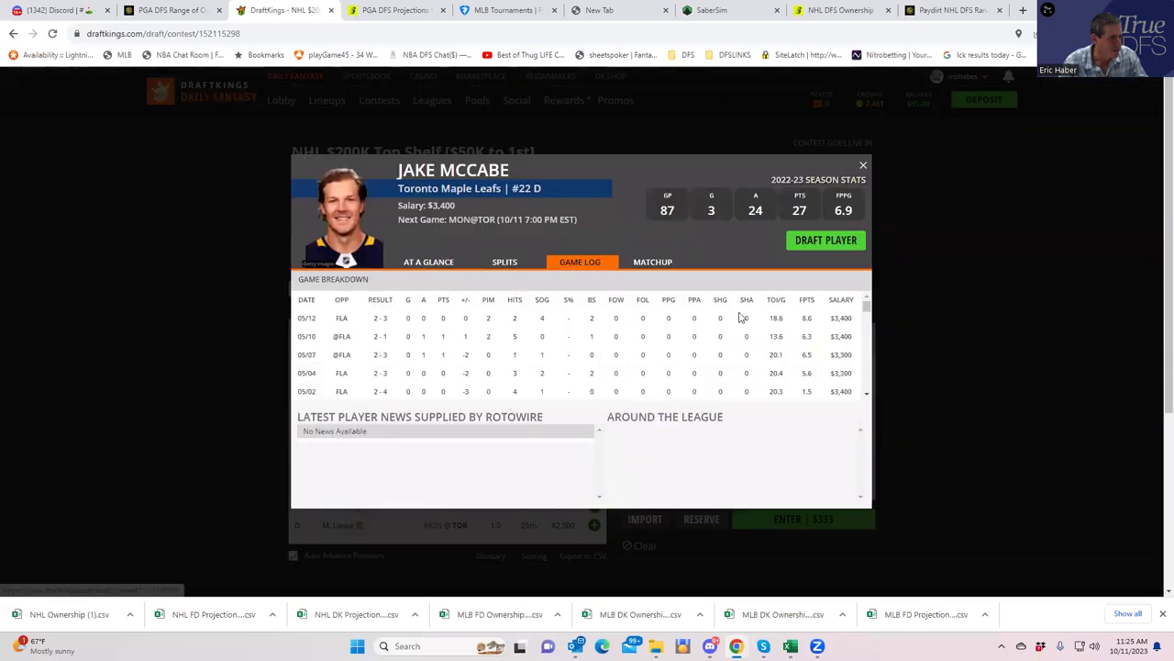
left_click(862, 166)
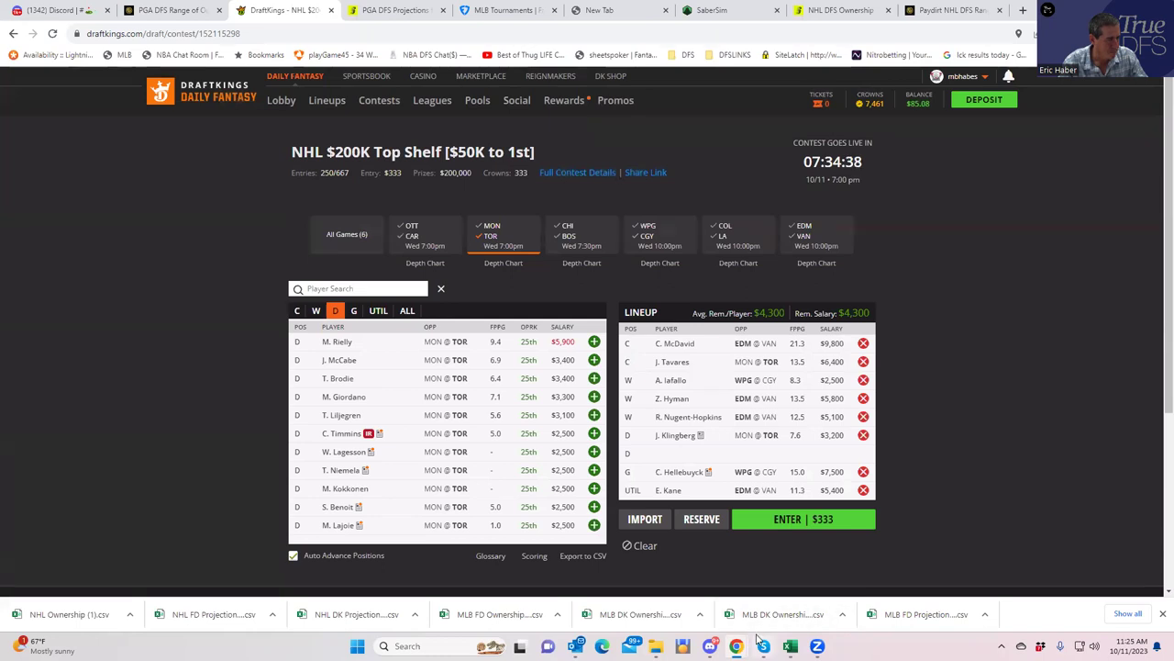
mouse_move(790, 646)
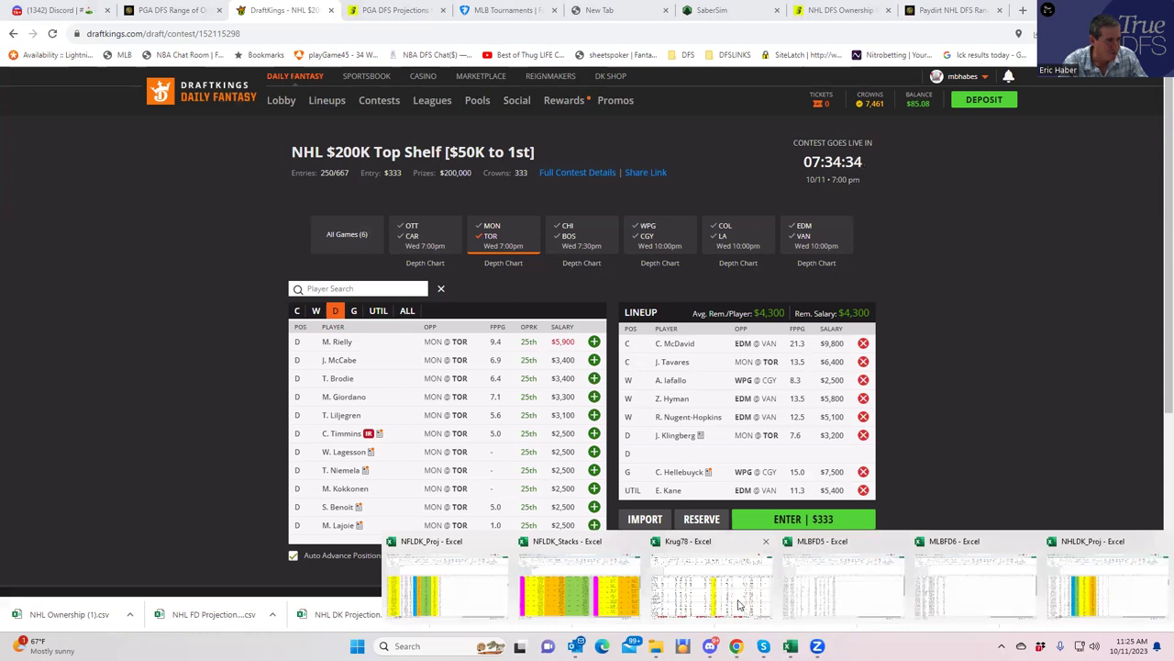
left_click(413, 578)
scroll(615, 269, "up", 11)
scroll(616, 270, "up", 10)
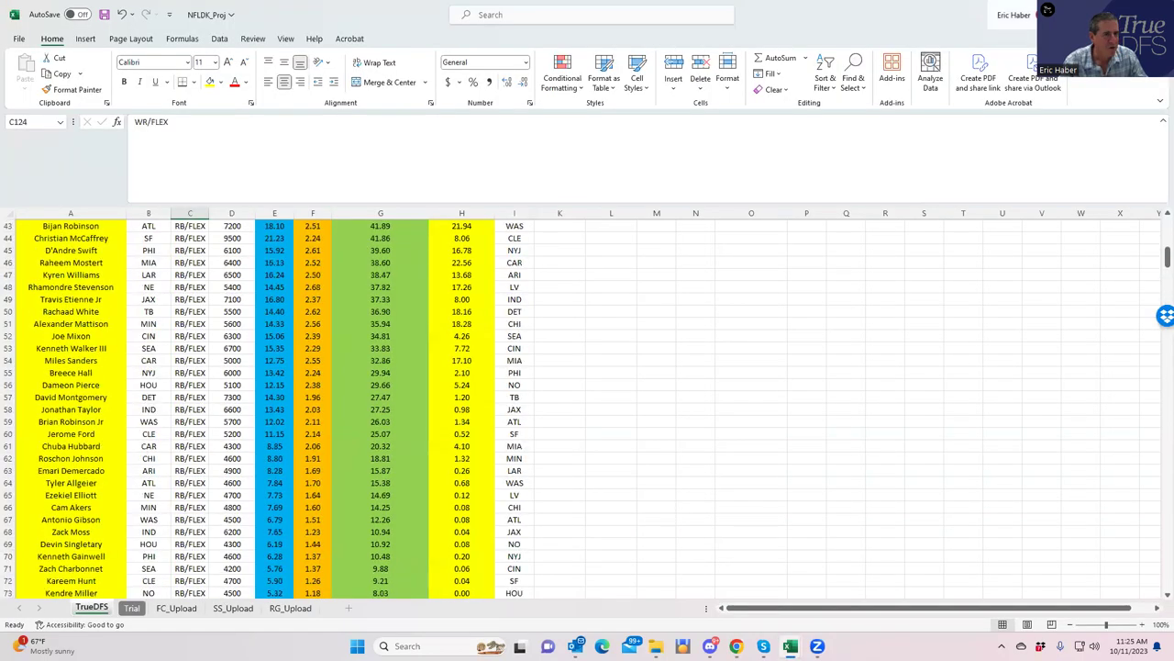
left_click(1113, 15)
left_click(1075, 25)
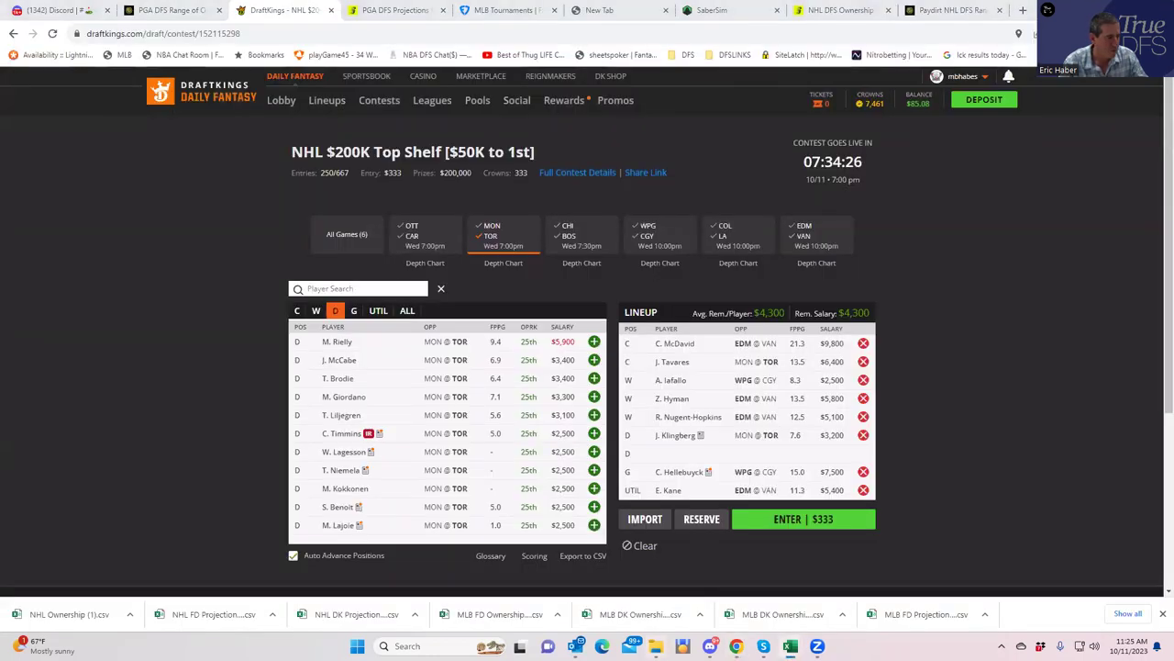
Switch to the NHLDK_Proj workbook and sort the players by position from A to Z
mouse_move(790, 646)
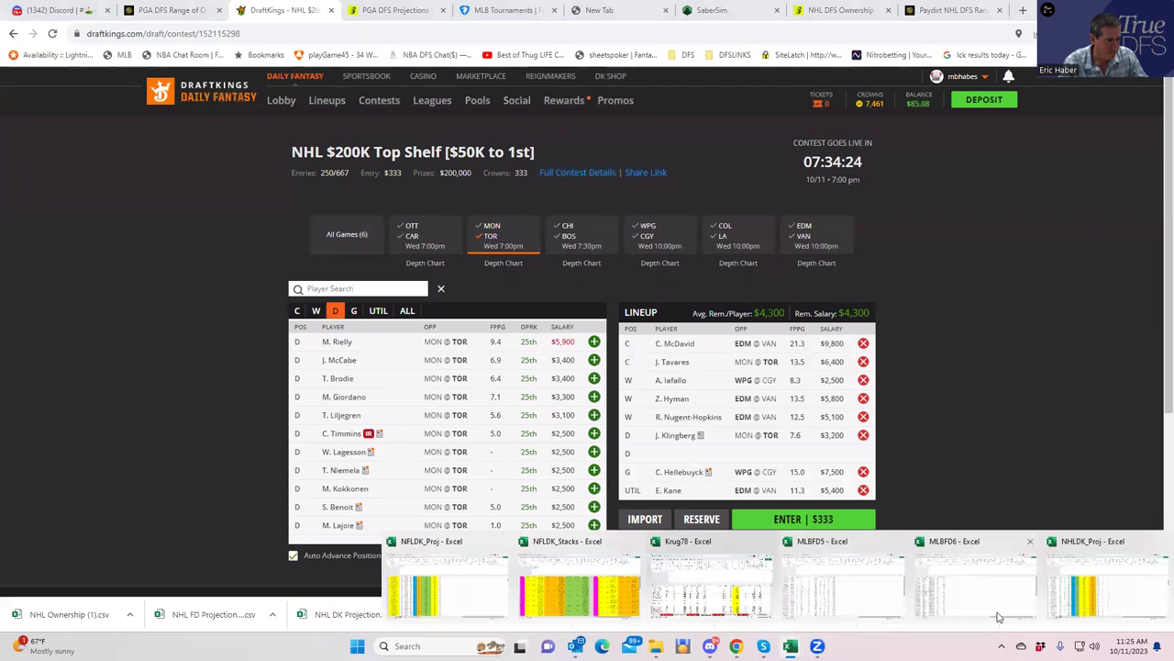
left_click(1091, 597)
scroll(440, 257, "up", 7)
left_click(185, 229)
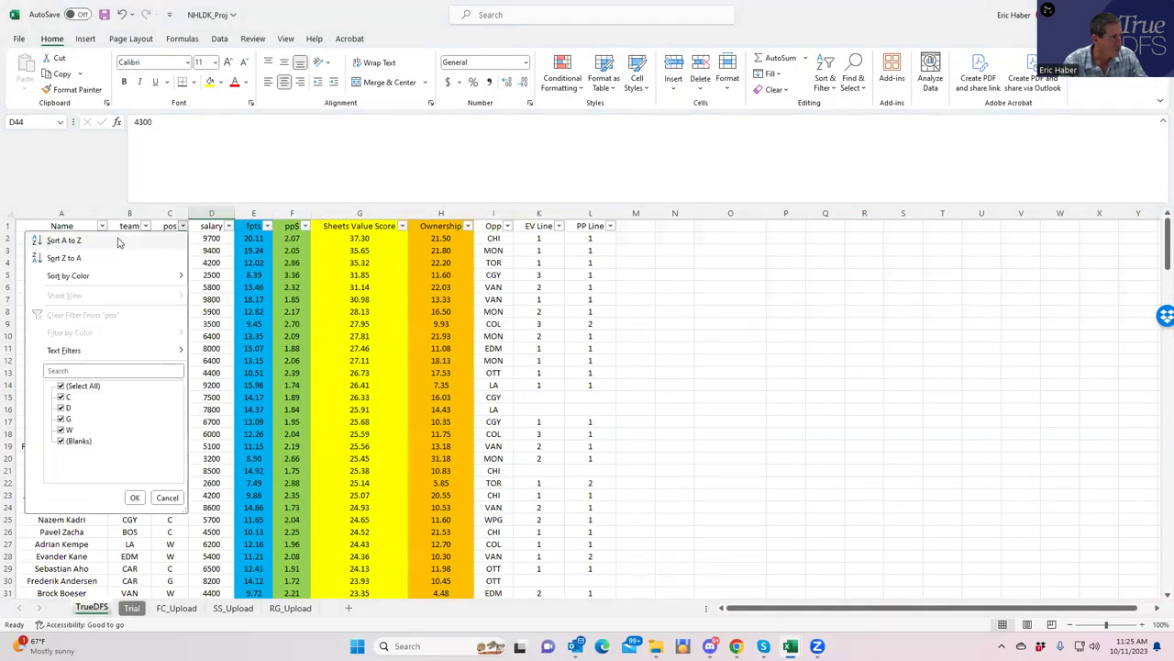
type("c")
key("Return")
Look through the defensemen in the sorted projections and check Tony DeAngelo's salary
scroll(254, 268, "down", 11)
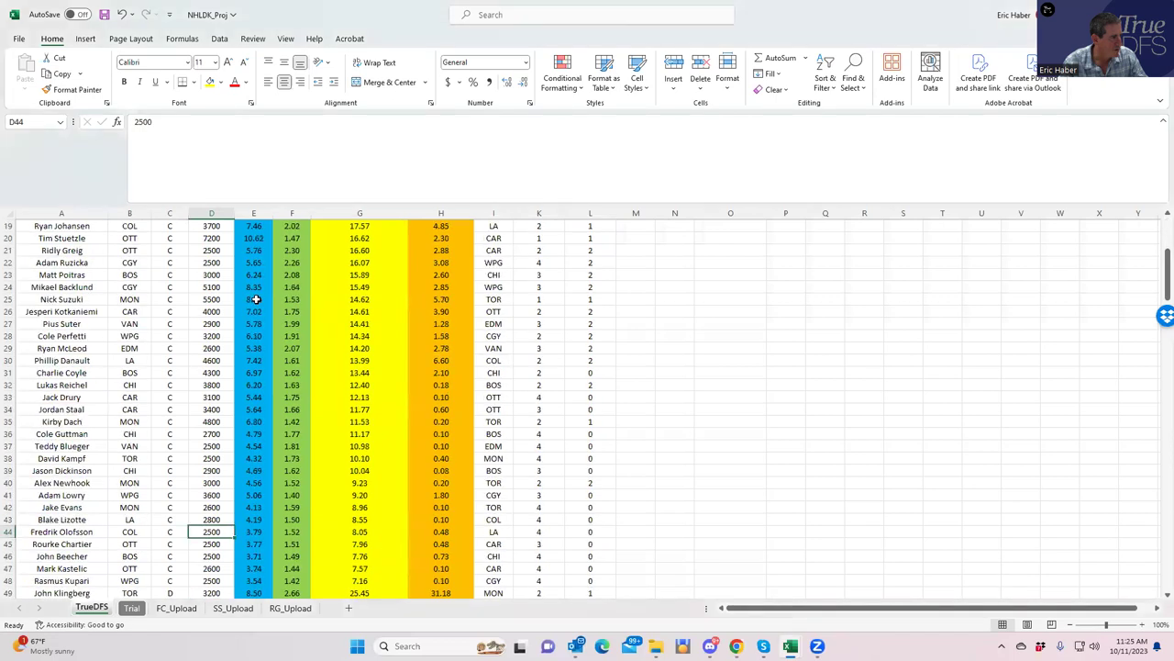
scroll(256, 299, "down", 2)
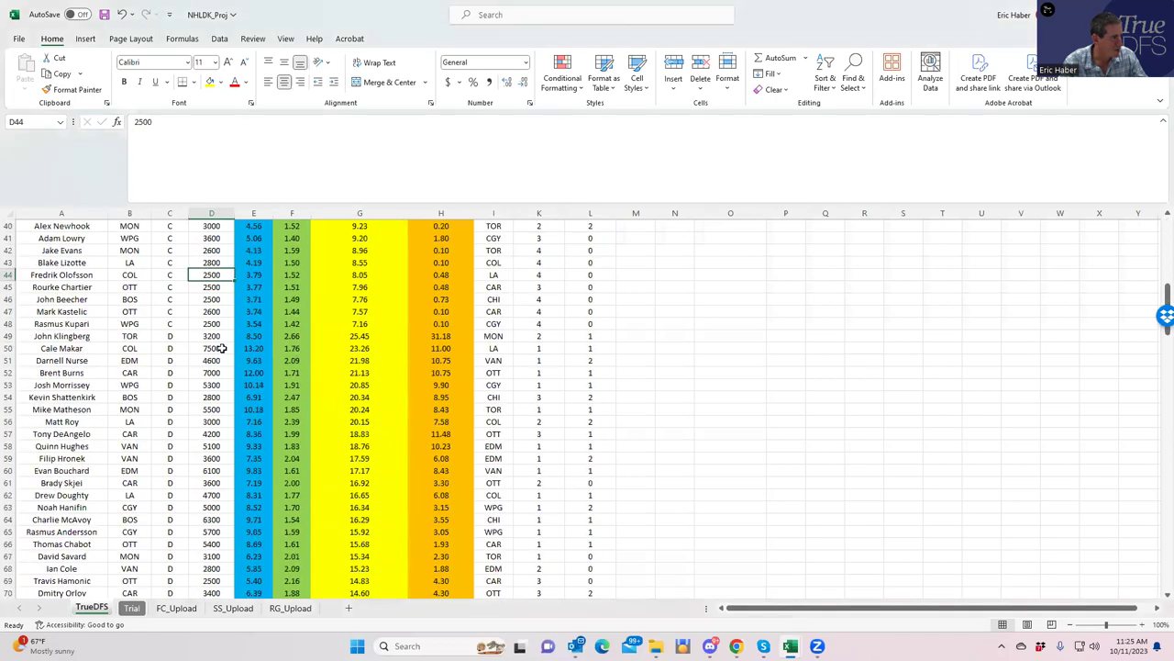
left_click(217, 432)
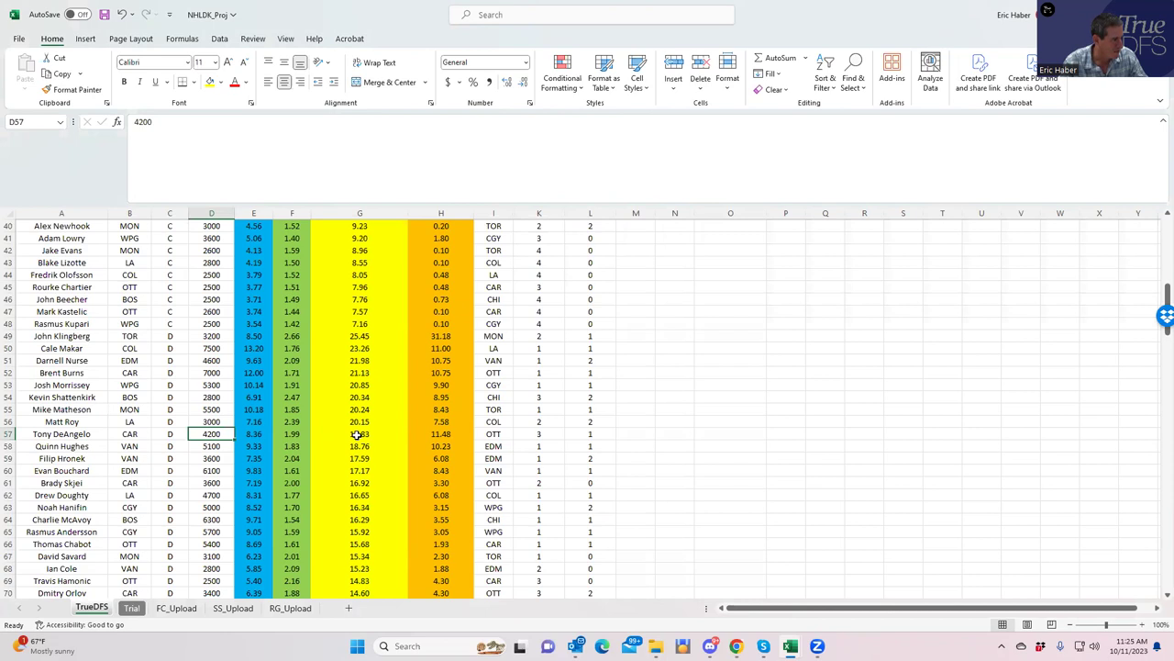
scroll(357, 435, "up", 8)
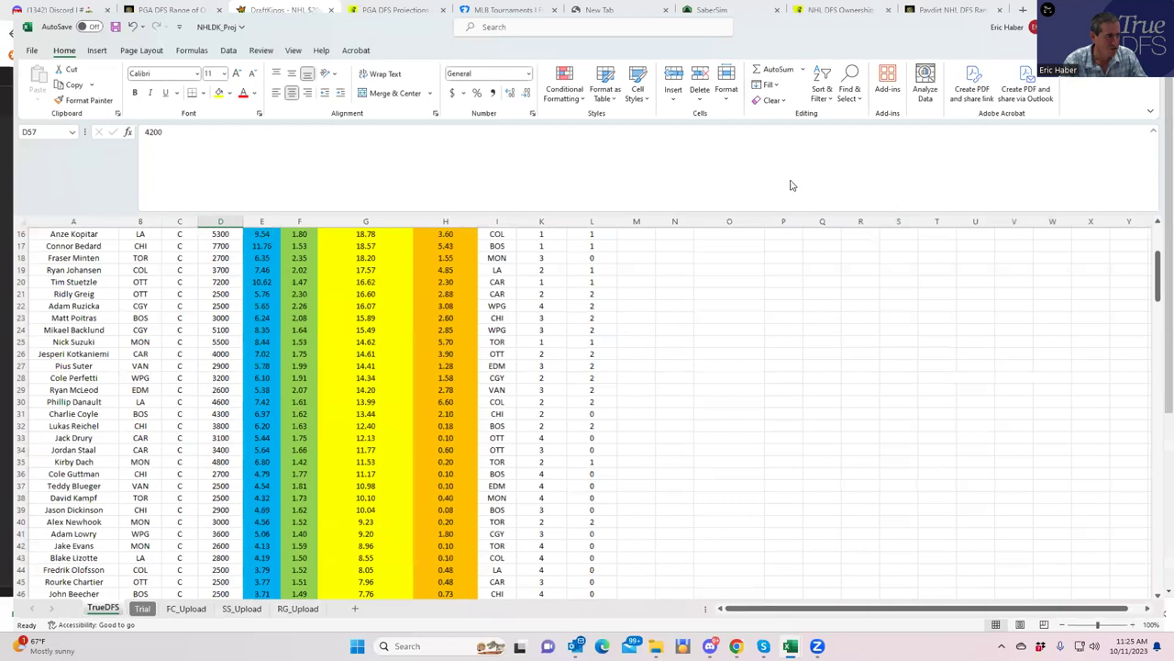
Try defenseman T. DeAngelo from the all-games pool in the DraftKings lineup, and take him out again
key("alt+Tab")
left_click(333, 290)
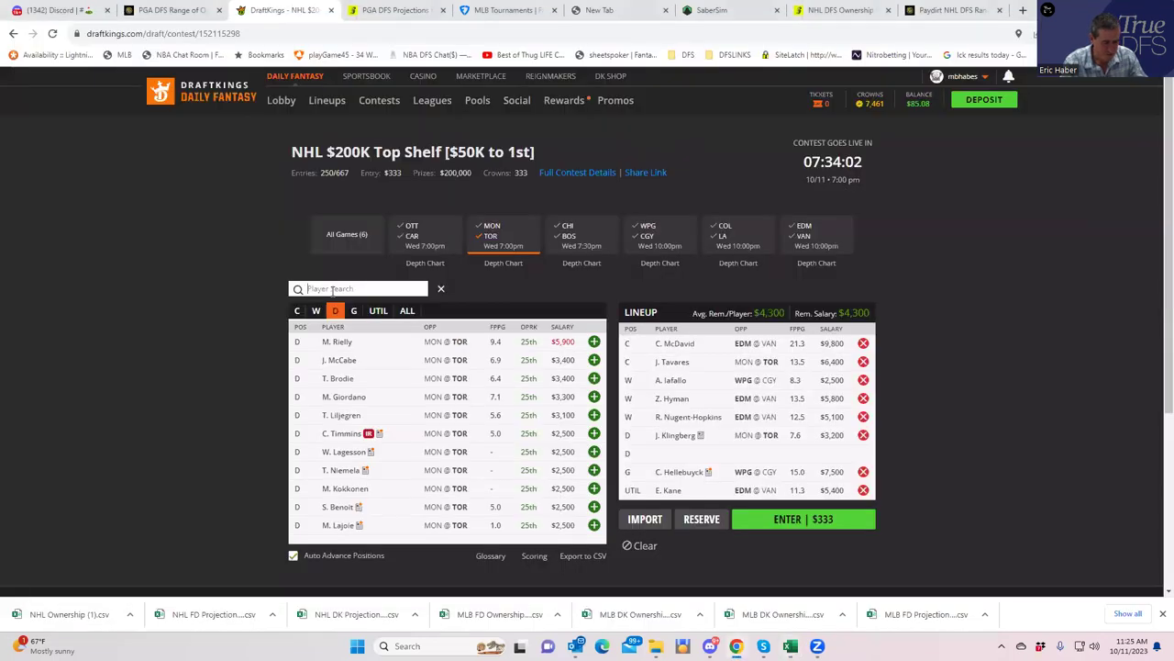
type("tony")
key("BackSpace")
key("BackSpace")
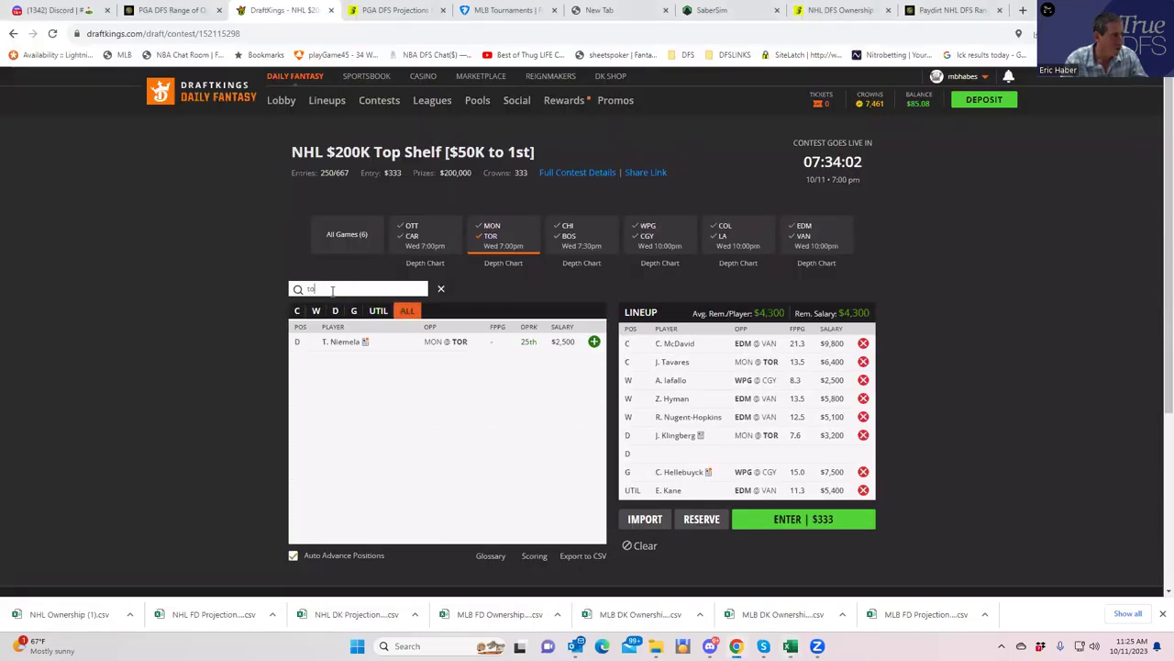
left_click(504, 240)
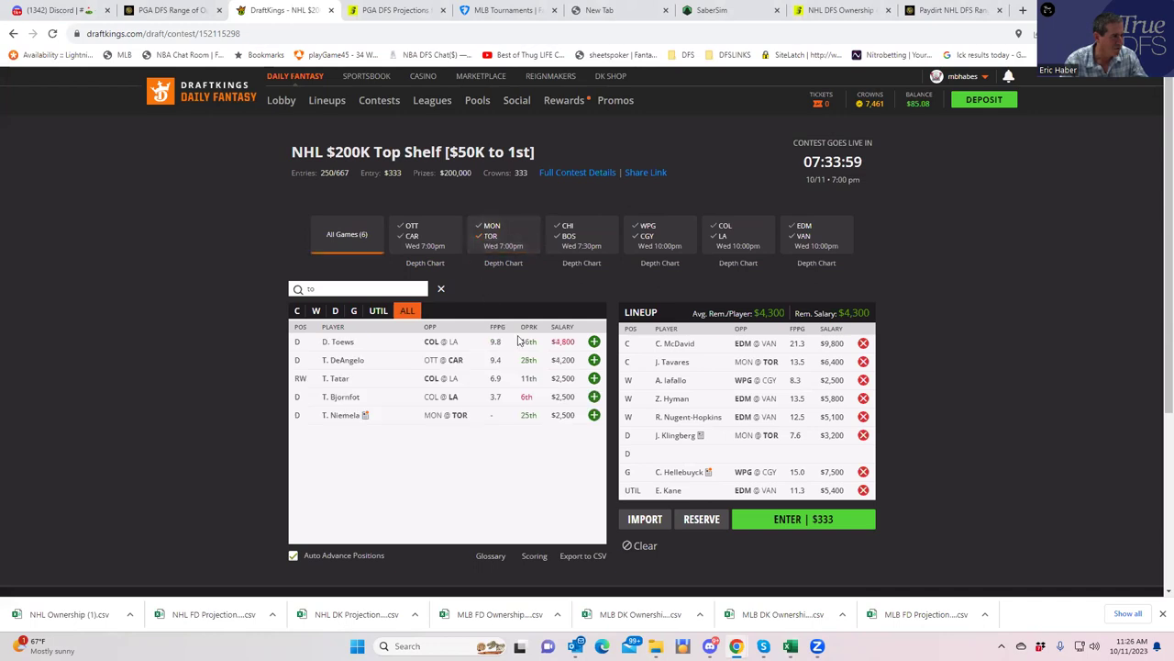
left_click(595, 361)
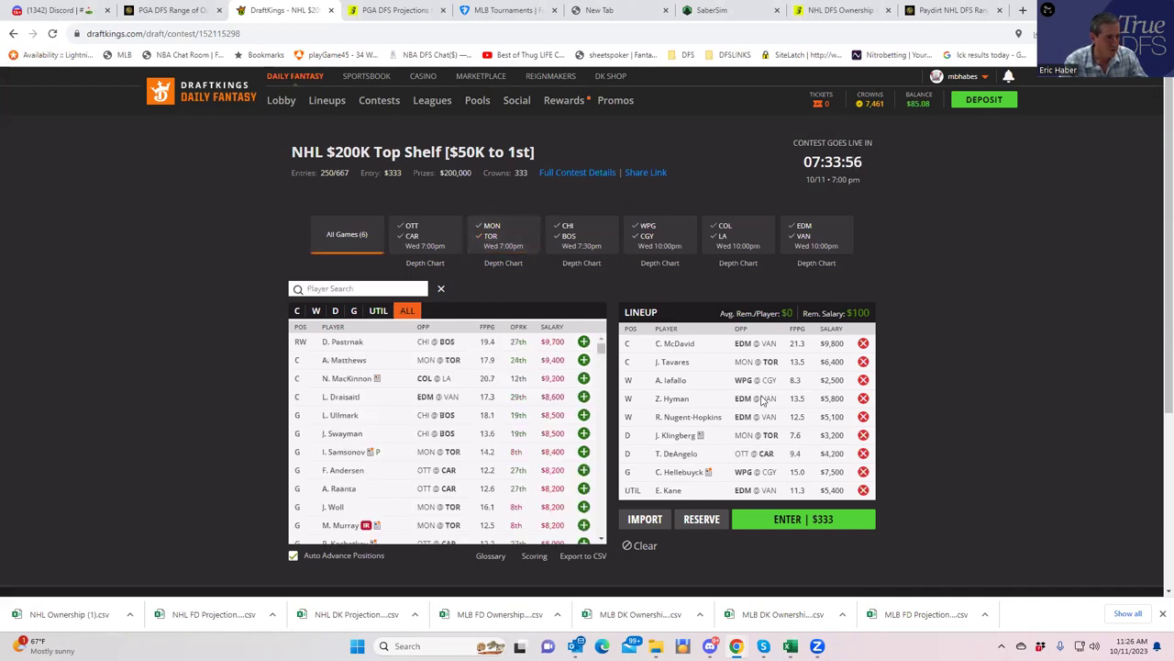
left_click(862, 453)
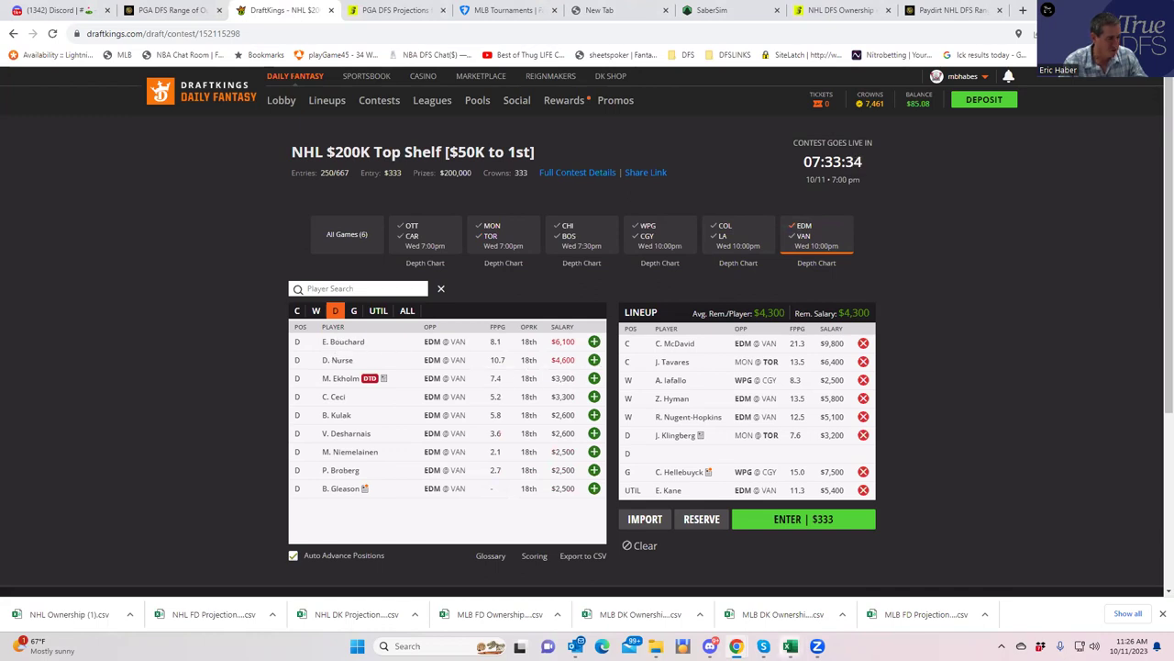
Switch to the NHLDK_Proj workbook and check EDM defensemen Darnell Nurse and Evan Bouchard, including Bouchard's salary
mouse_move(790, 646)
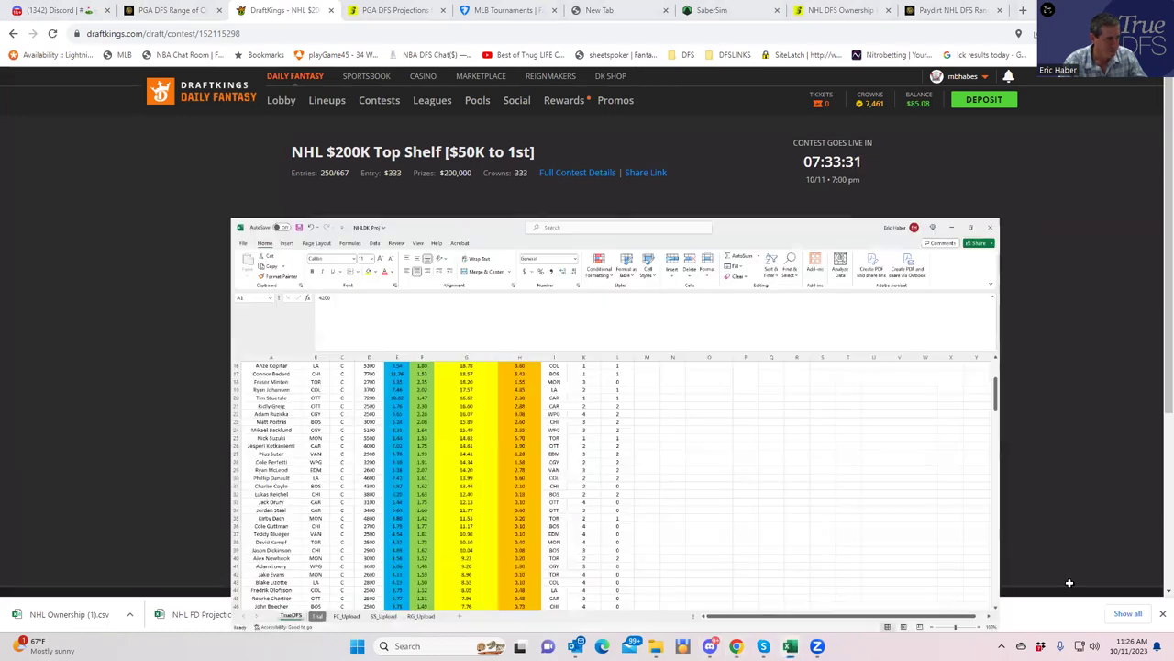
left_click(1071, 587)
scroll(239, 443, "down", 6)
left_click(183, 434)
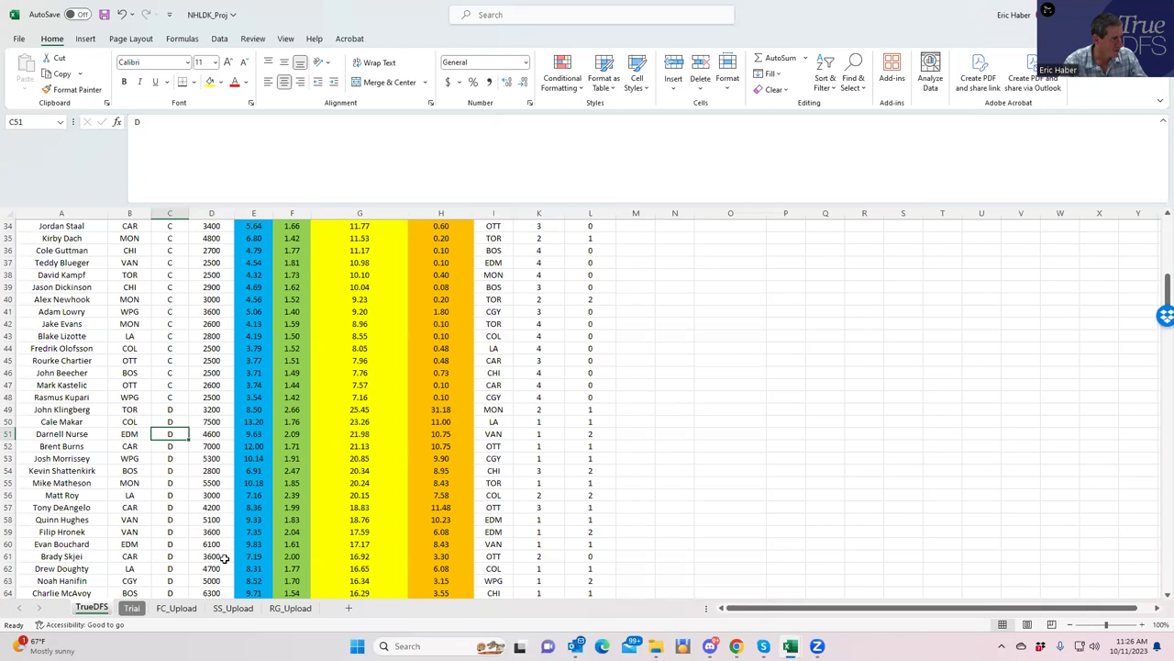
scroll(221, 559, "down", 1)
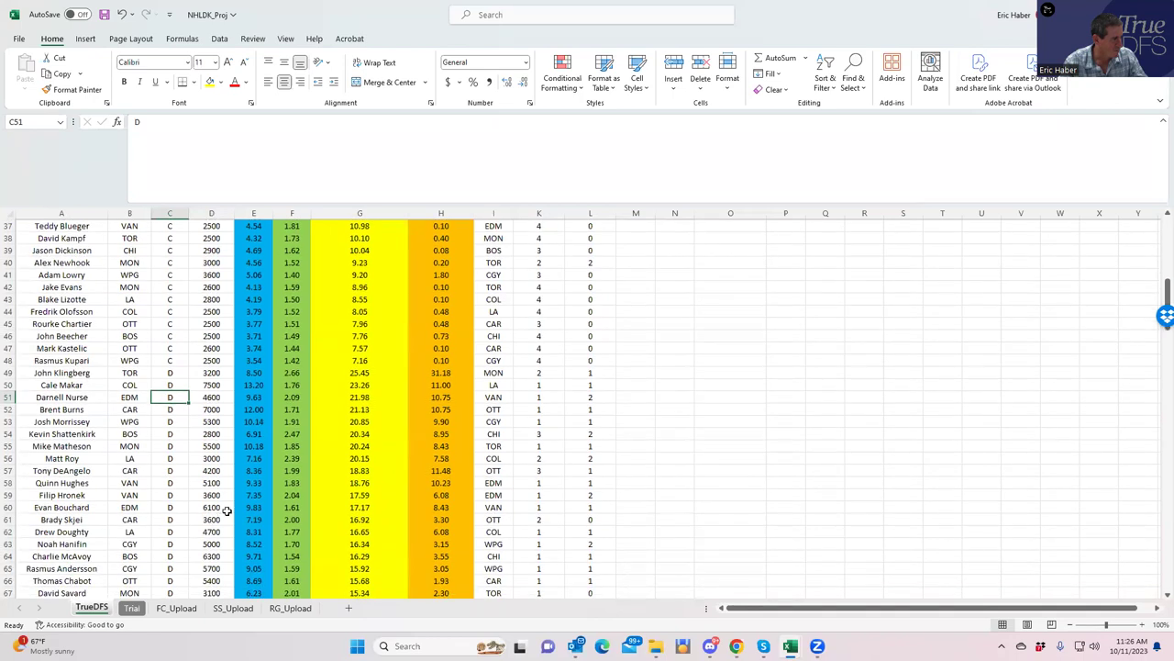
left_click(211, 507)
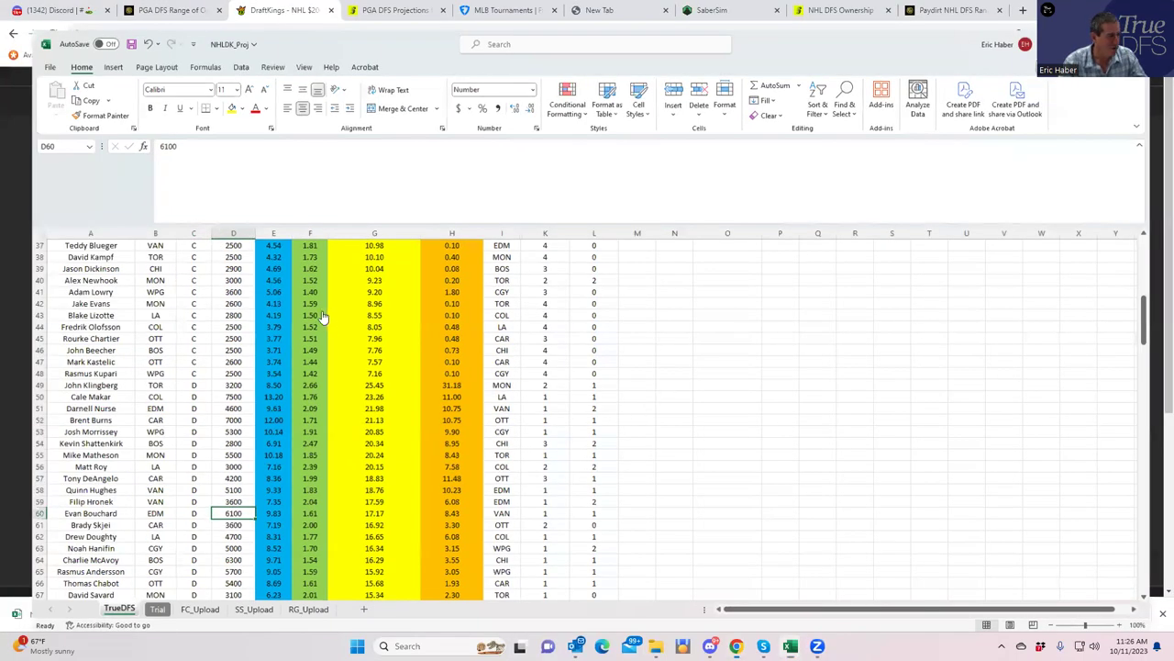
Return to the DraftKings lineup, search the EDM pool for "nur" and add defenseman D. Nurse
key("alt+Tab")
left_click(336, 288)
type("nur")
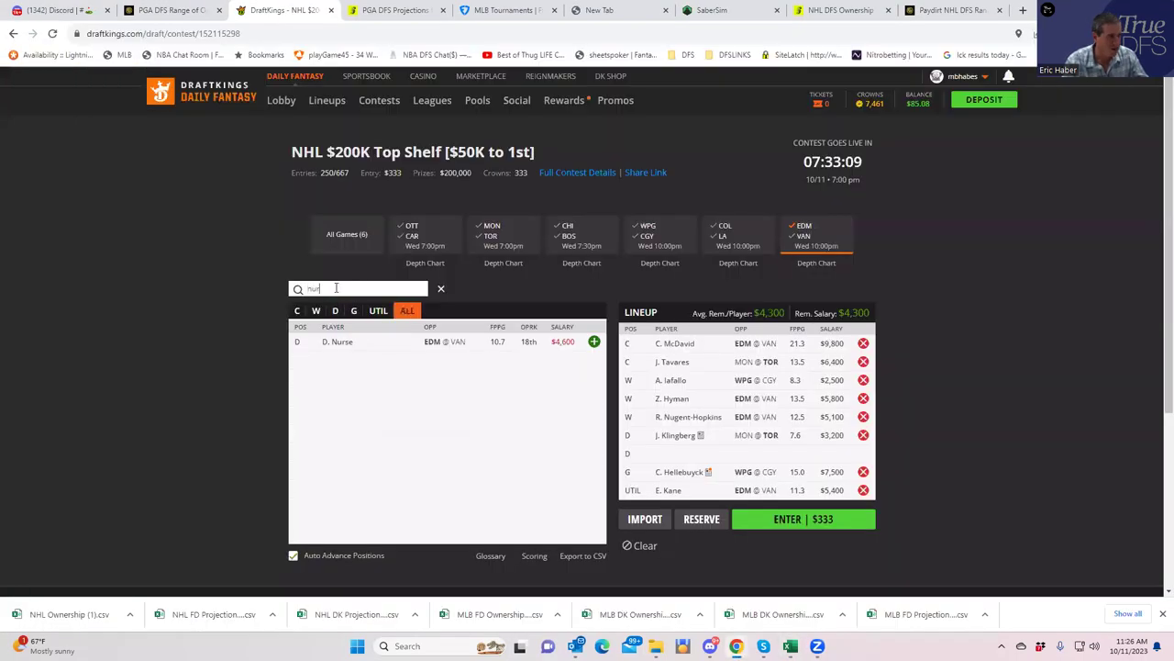
left_click(594, 342)
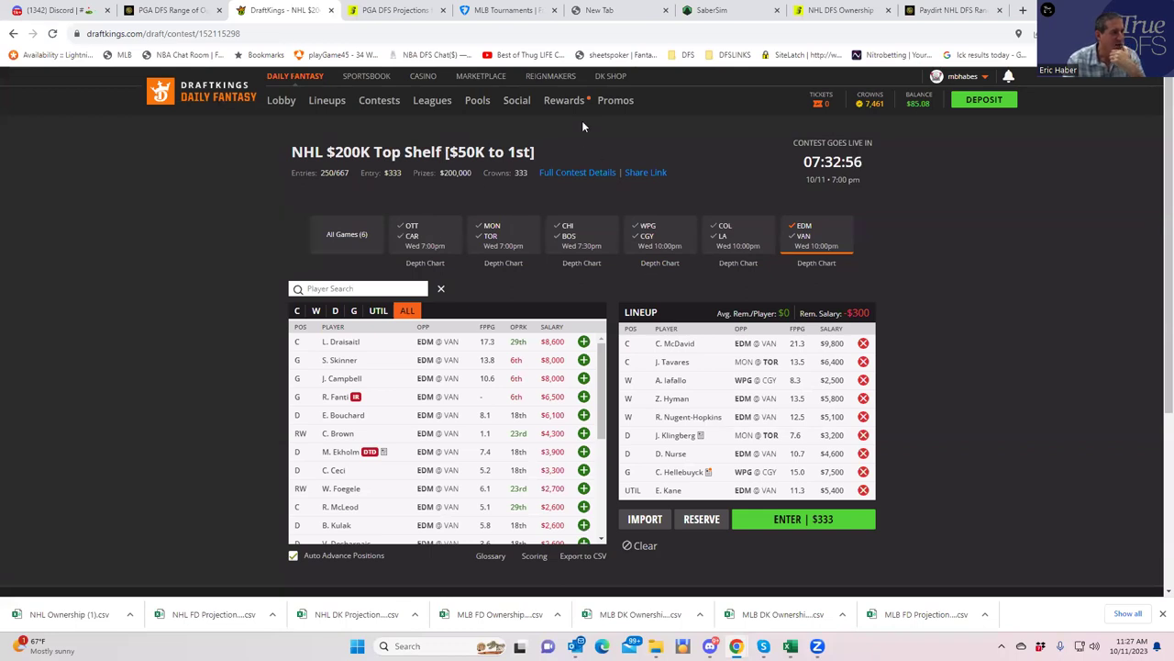
Switch to SaberSim and open the PuckDrop contest sim's settings for editing
left_click(711, 10)
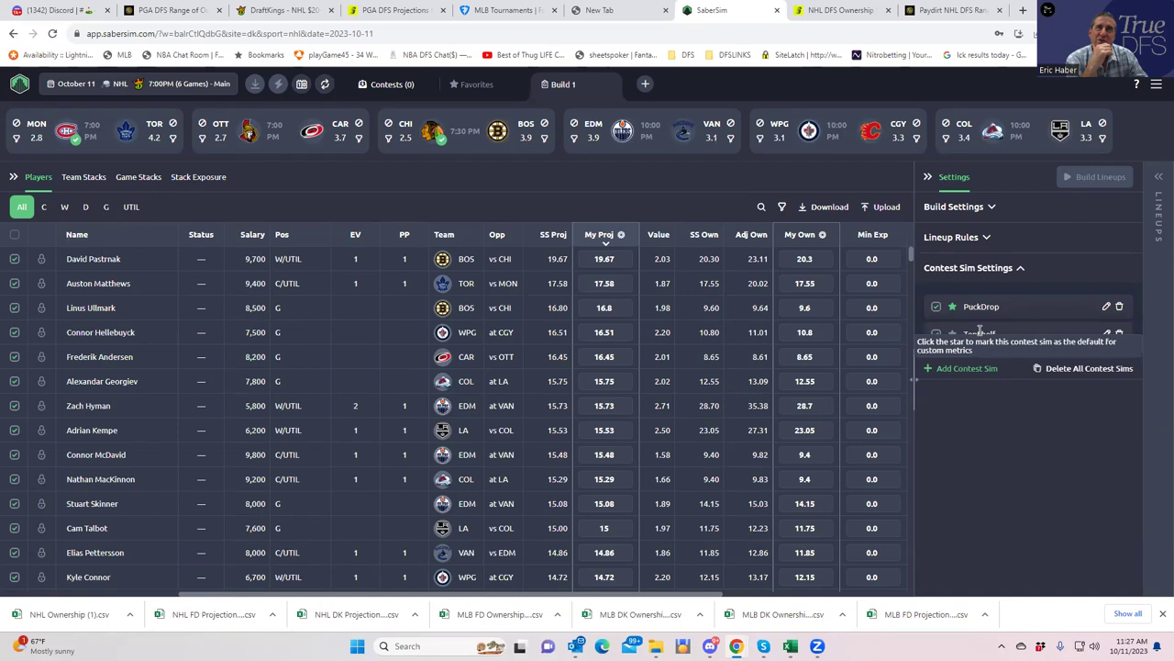
left_click(1106, 307)
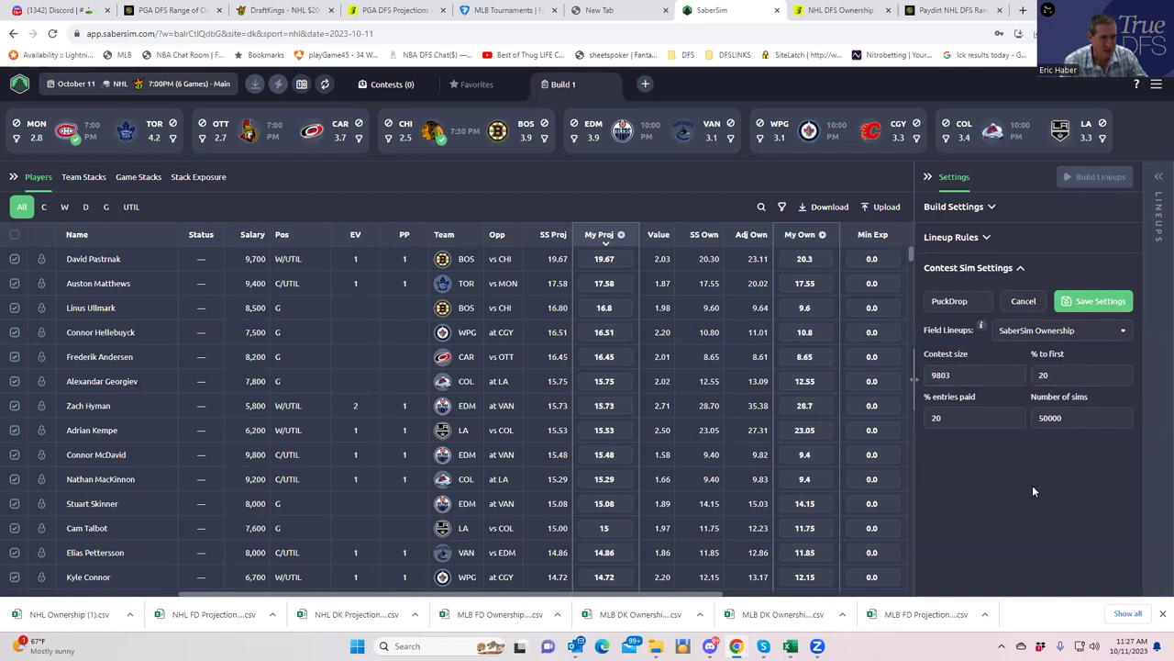
Save the PuckDrop contest sim settings and load the NHLDK_Sim file from the KrugNHL folder into the player projections upload
left_click(1092, 303)
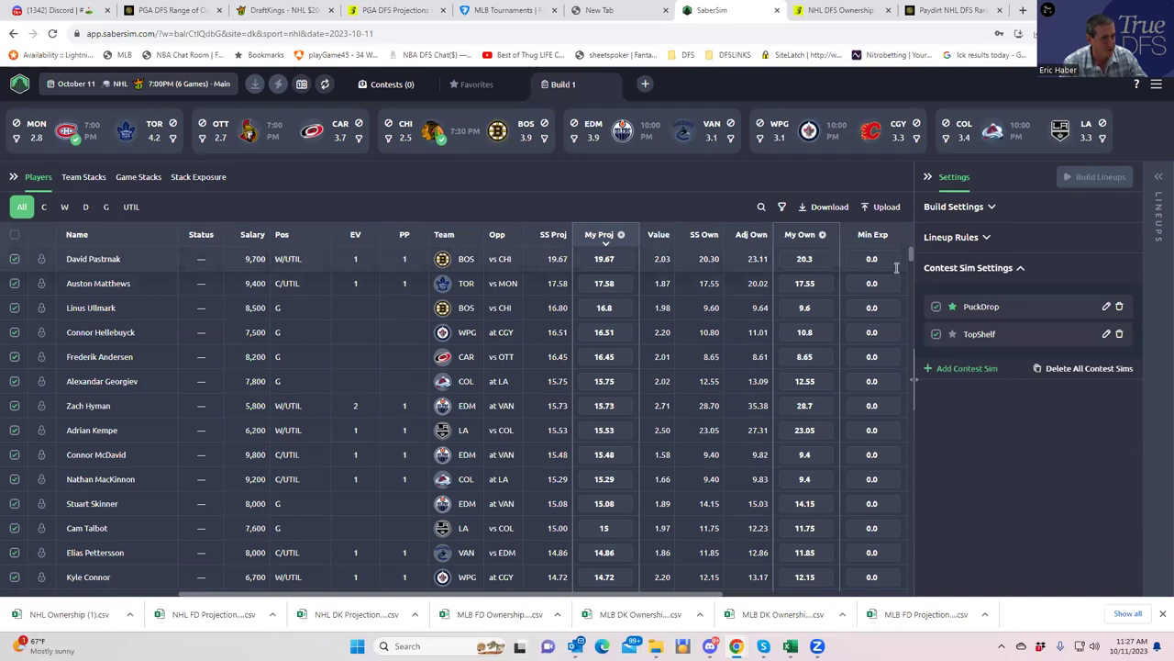
left_click(884, 207)
left_click(757, 145)
scroll(72, 231, "down", 5)
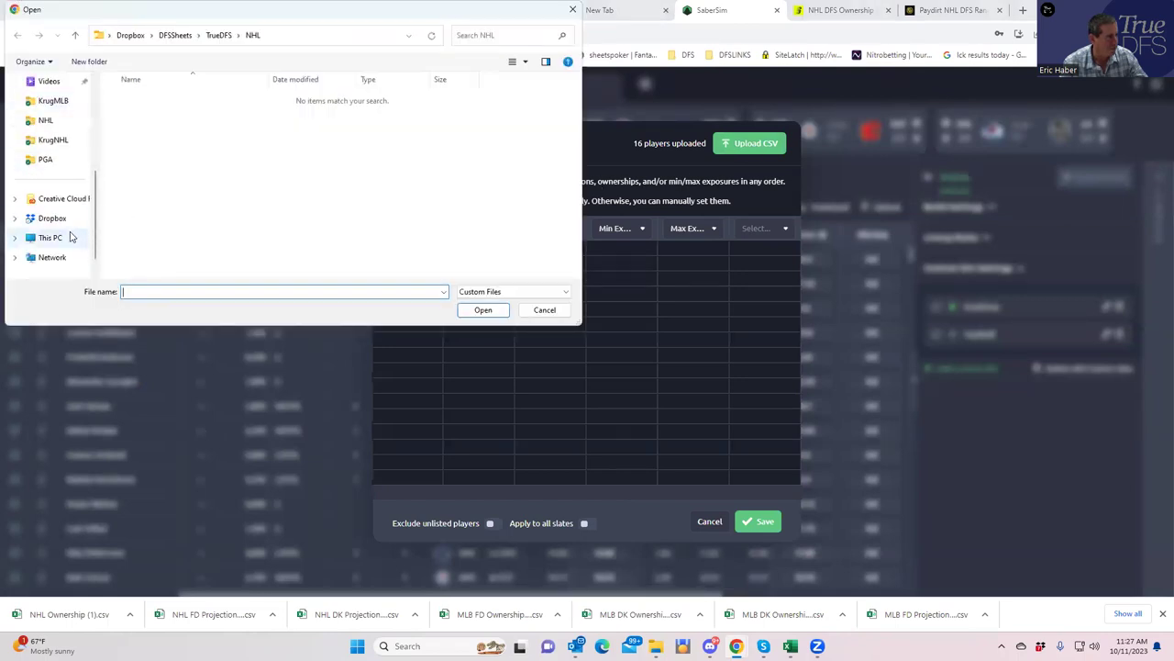
left_click(53, 139)
left_click(145, 98)
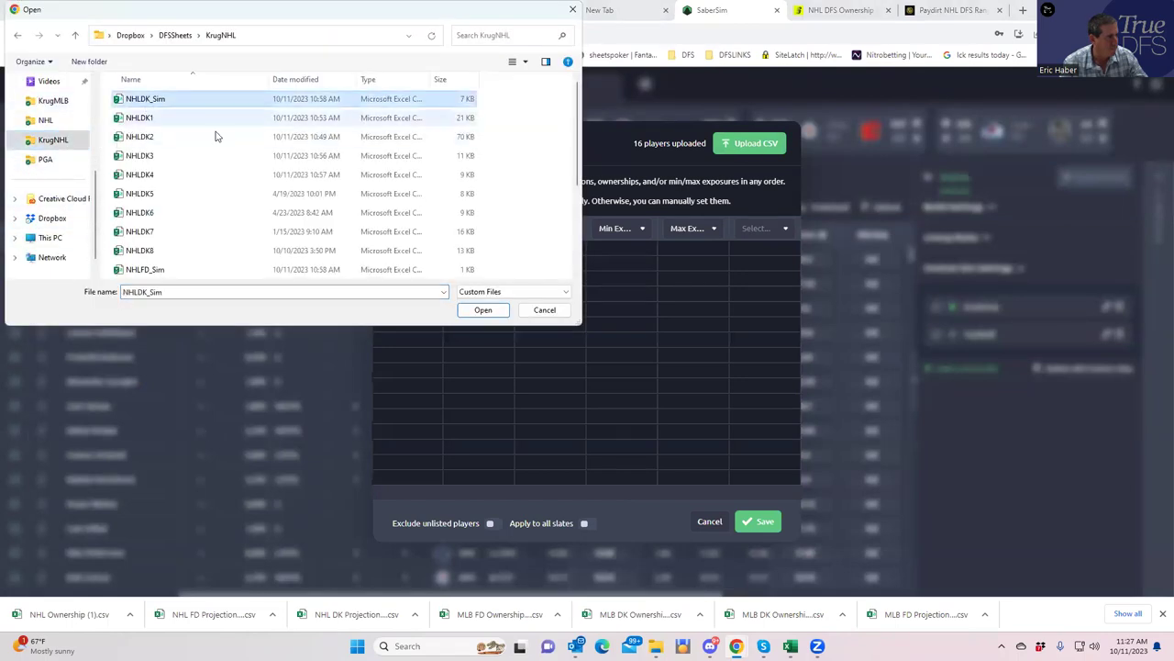
left_click(477, 309)
Exclude unlisted players and save the uploaded projections without creating a named projections source
left_click(491, 528)
left_click(756, 518)
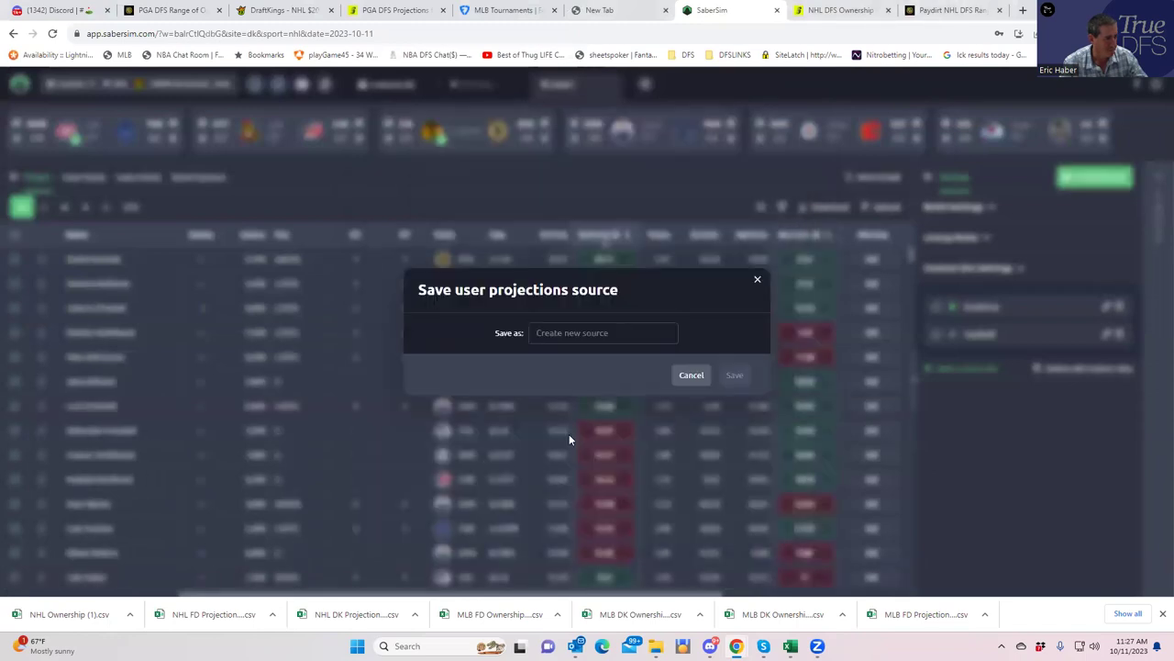
left_click(691, 375)
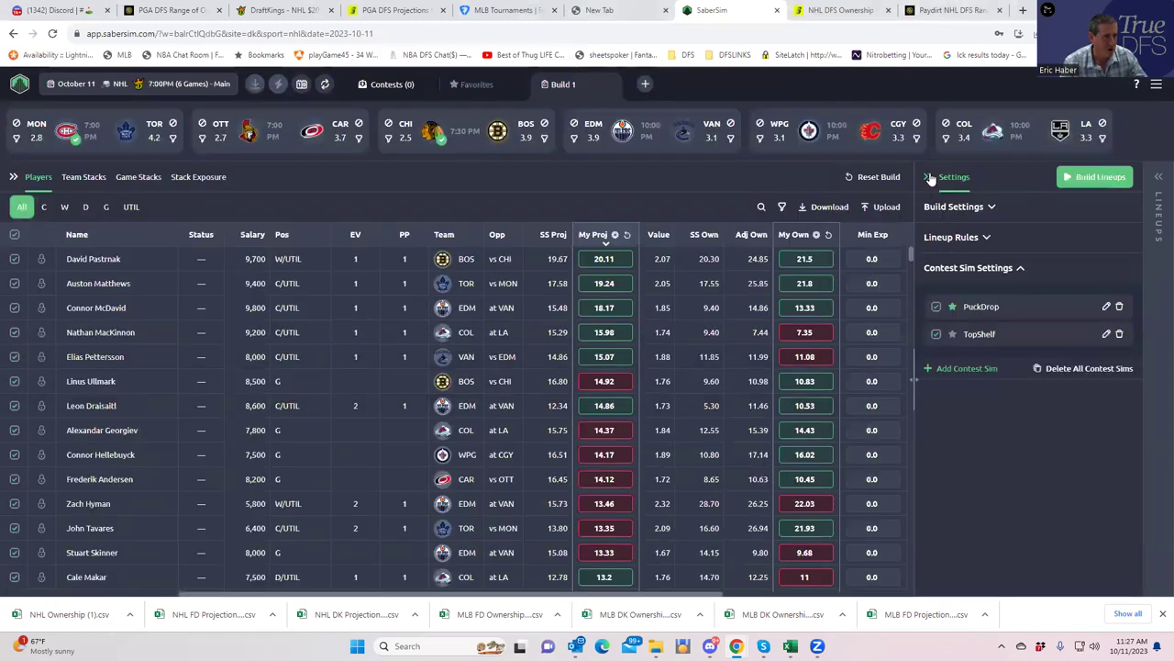
Set the number of lineups to 40 in the build settings and start building the lineups
left_click(961, 207)
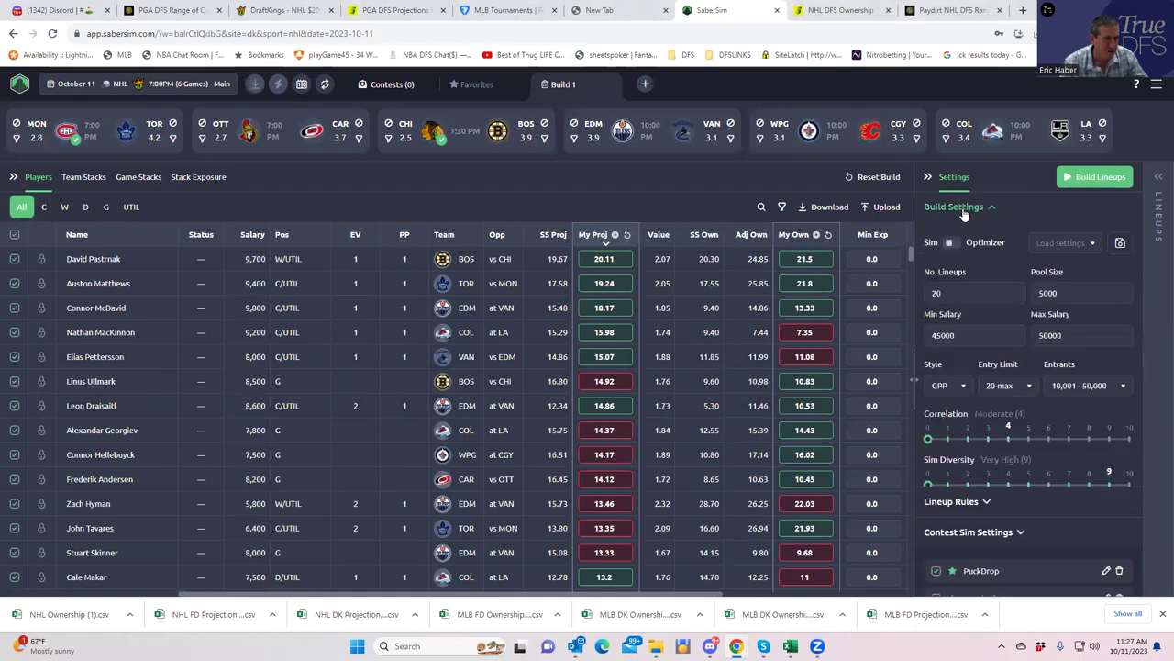
key("BackSpace")
key("BackSpace")
type("40")
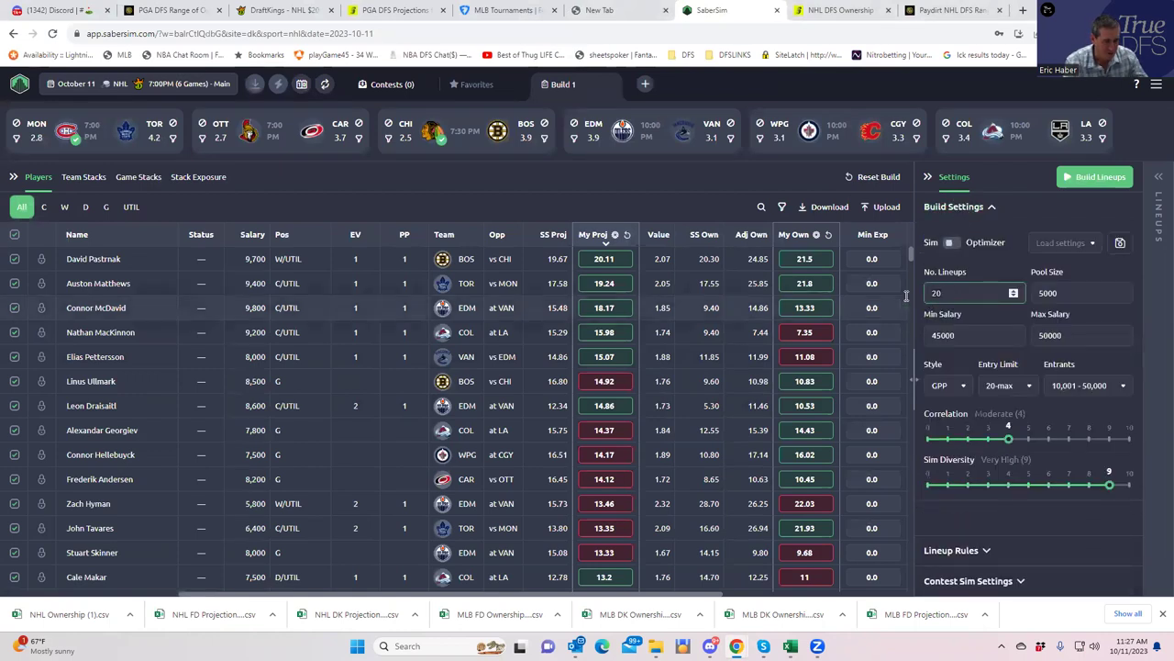
left_click(1091, 181)
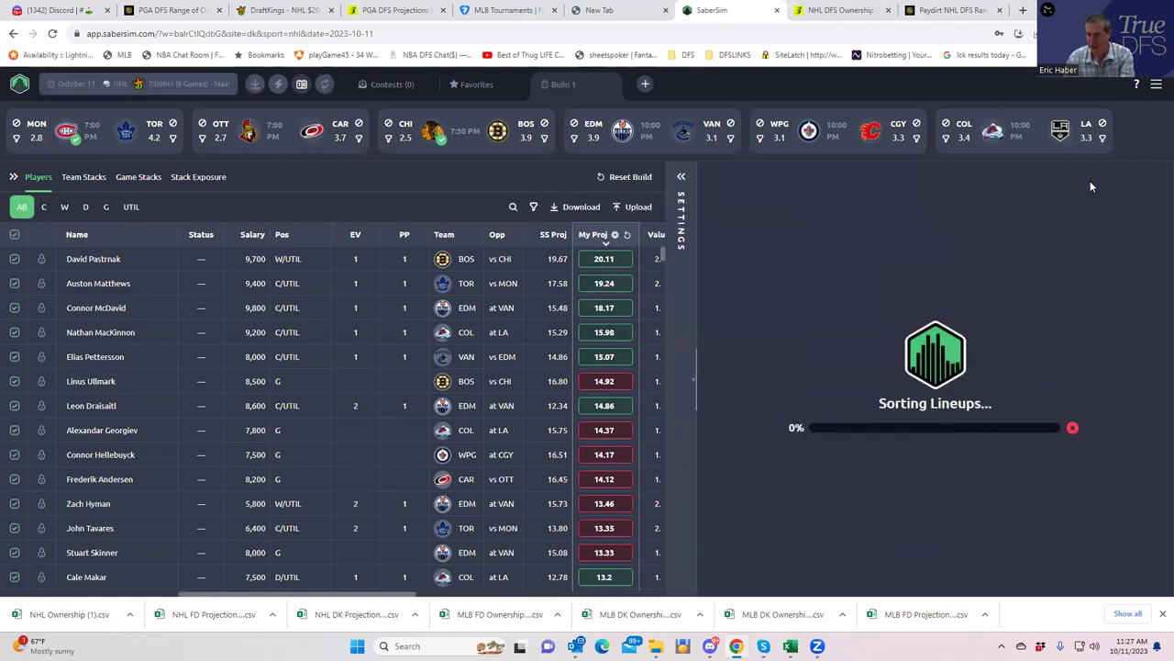